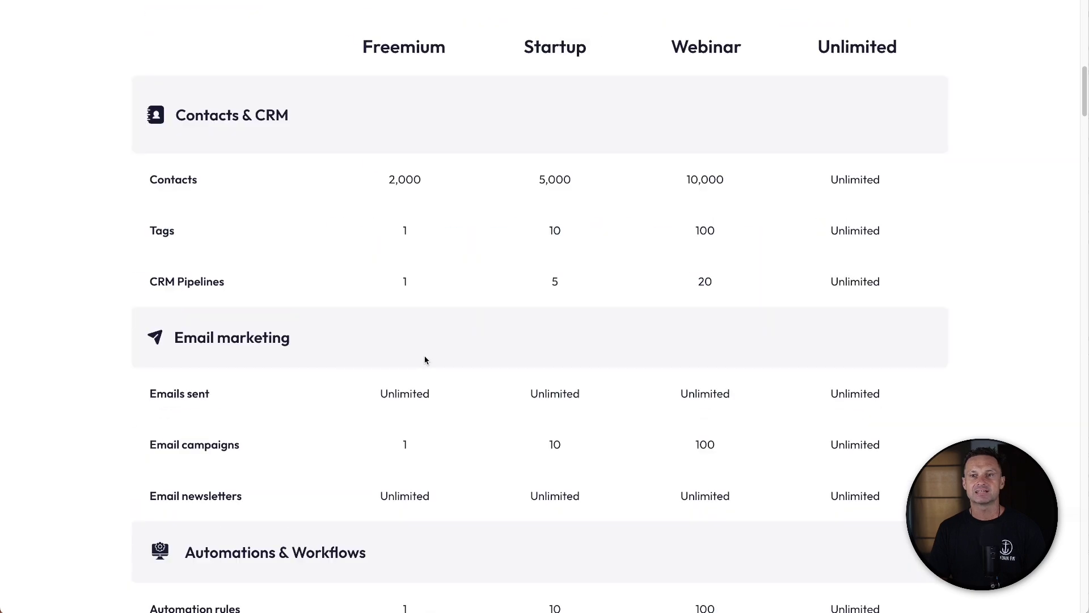
# - Skim the feature comparison table down to the payment processors and return to the plan cards
pyautogui.scroll(-15, 426, 93)
pyautogui.scroll(-10, 383, 203)
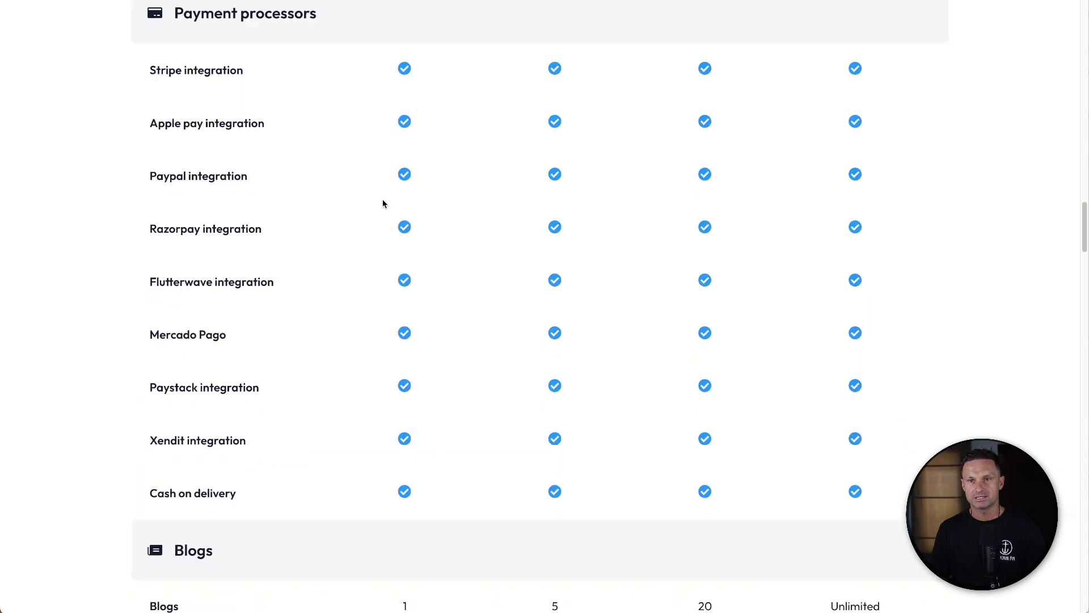
pyautogui.scroll(20, 383, 193)
pyautogui.scroll(8, 383, 192)
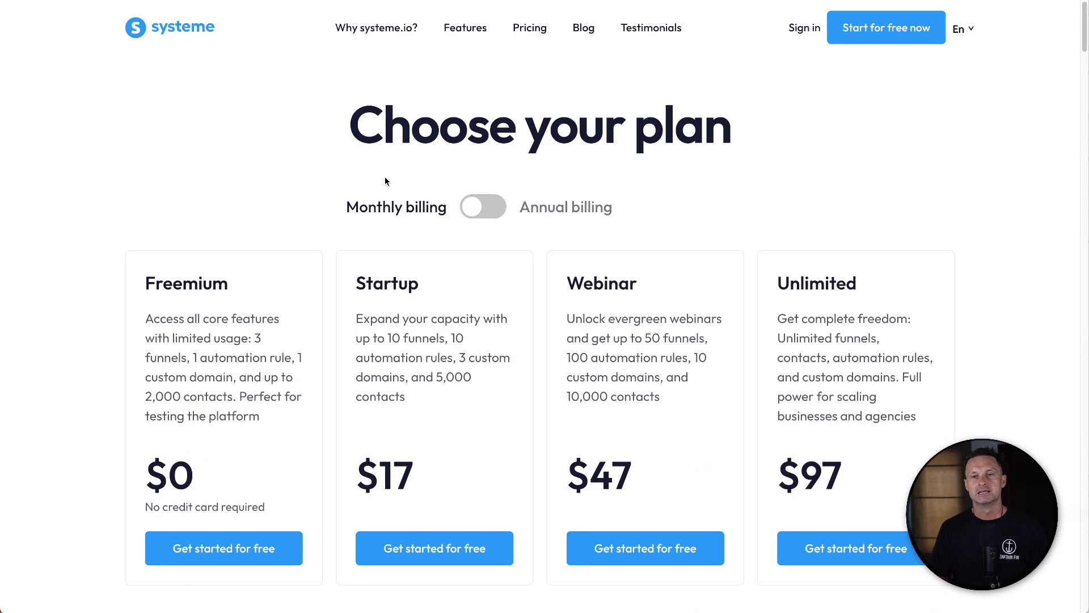
# - Examine the descriptions and monthly prices of the Startup, Webinar and Unlimited plans
pyautogui.scroll(-2, 355, 383)
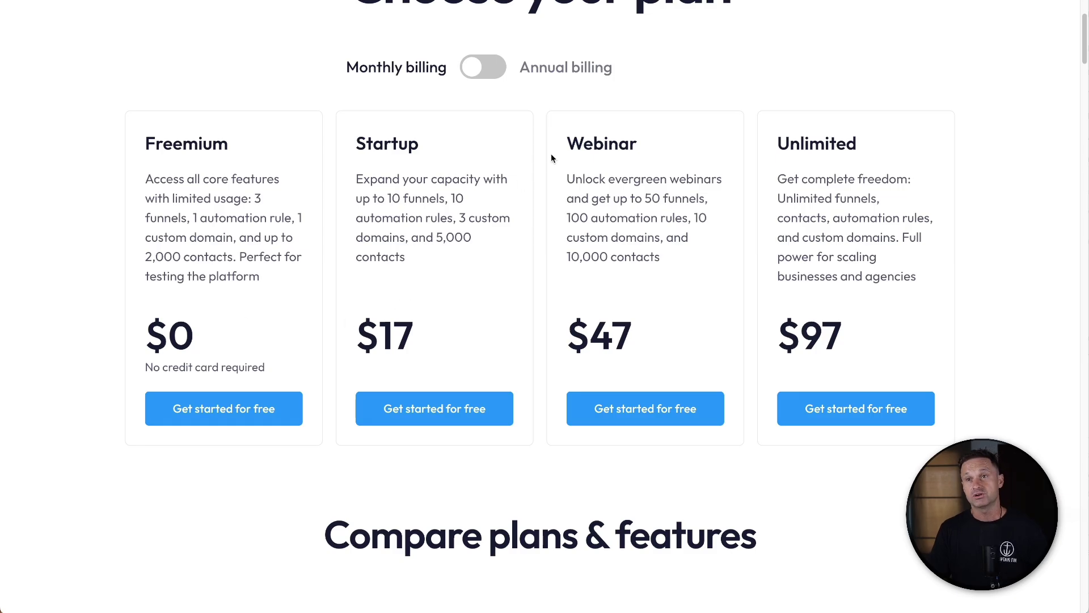
pyautogui.moveTo(554, 153); pyautogui.dragTo(661, 143)
pyautogui.click(662, 143)
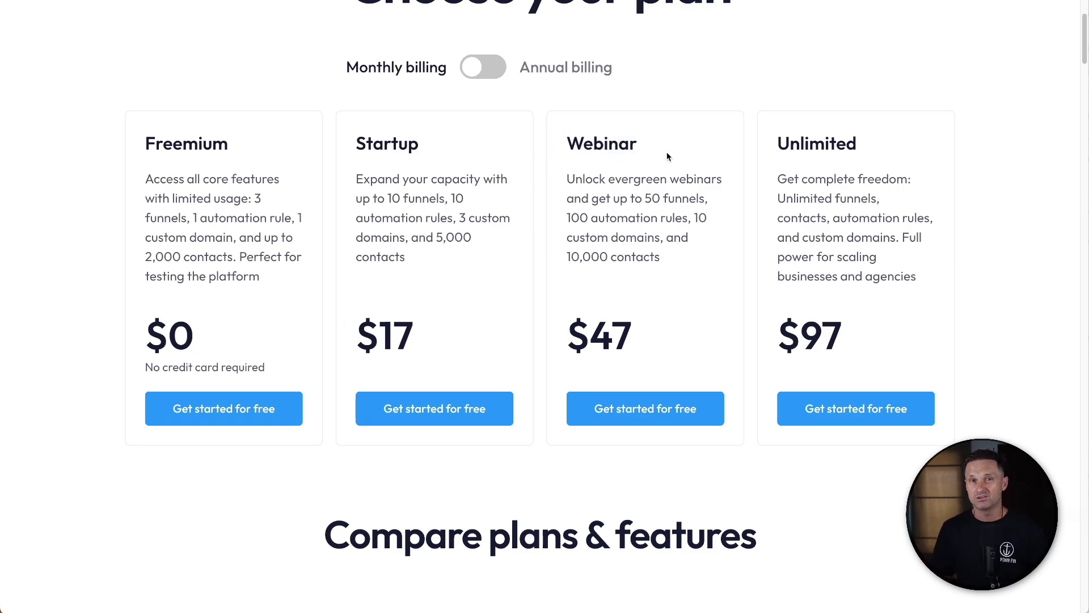
pyautogui.moveTo(663, 145); pyautogui.dragTo(572, 148)
pyautogui.click(611, 165)
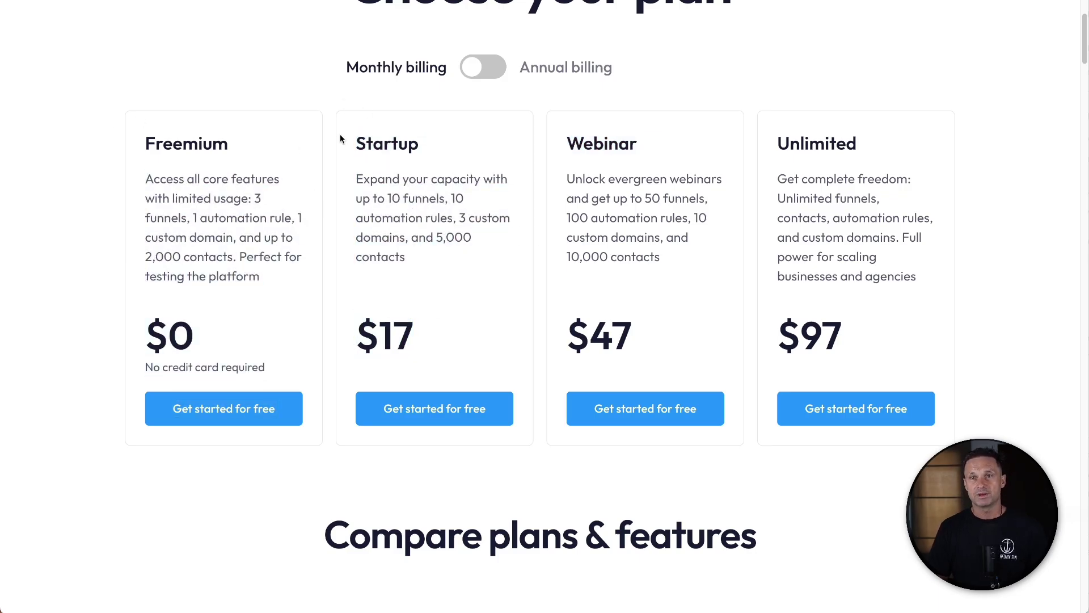
pyautogui.moveTo(339, 134); pyautogui.dragTo(477, 358)
pyautogui.click(476, 357)
pyautogui.moveTo(564, 138); pyautogui.dragTo(651, 340)
pyautogui.click(651, 340)
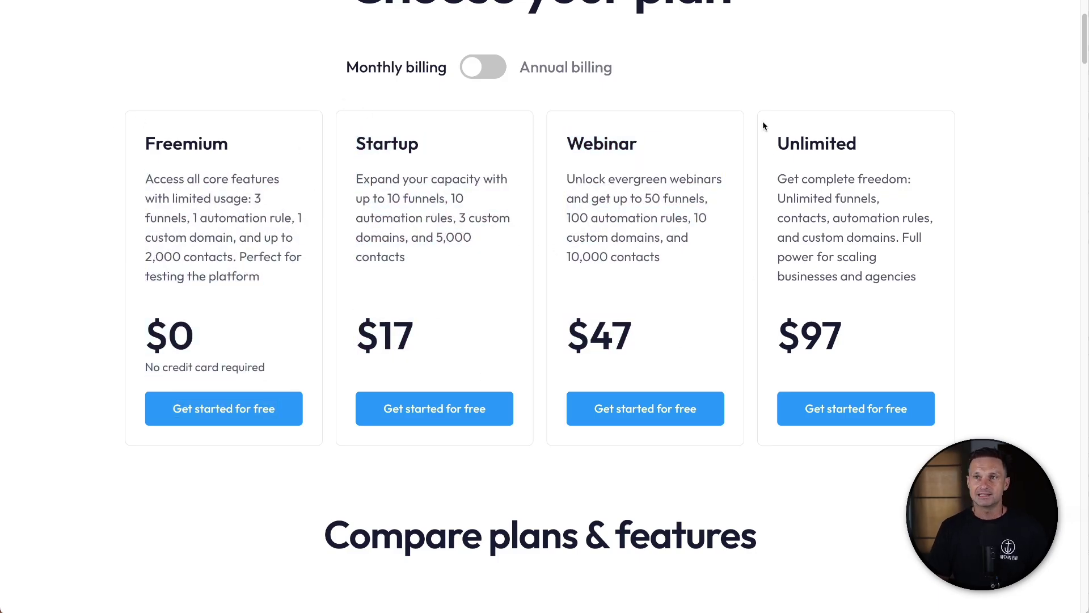
pyautogui.moveTo(762, 121); pyautogui.dragTo(878, 388)
pyautogui.click(849, 368)
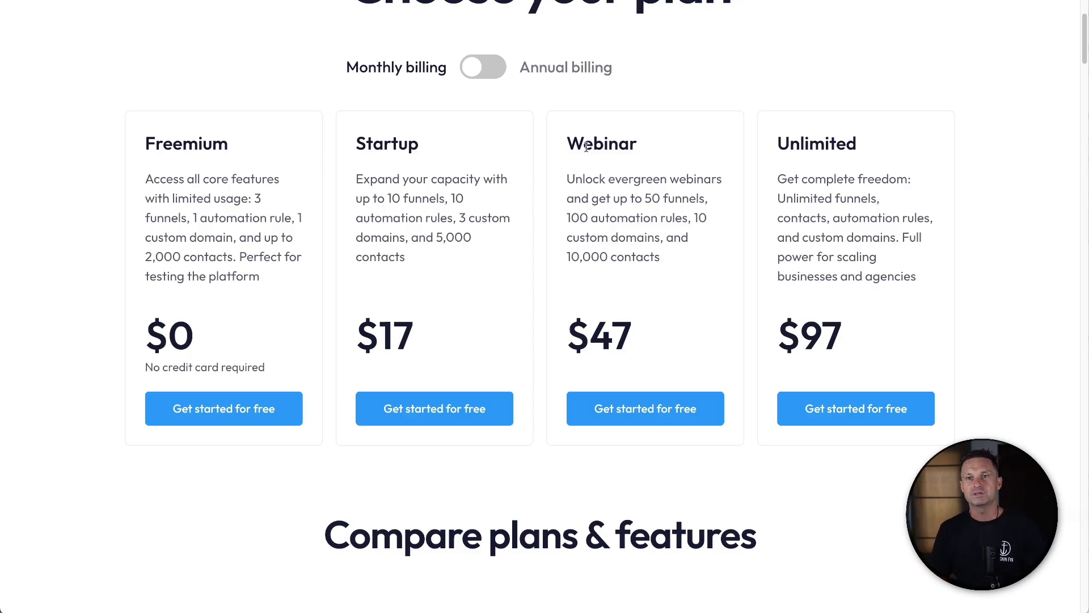
# - Switch the plan pricing to annual billing and check the Startup plan's yearly price
pyautogui.click(493, 72)
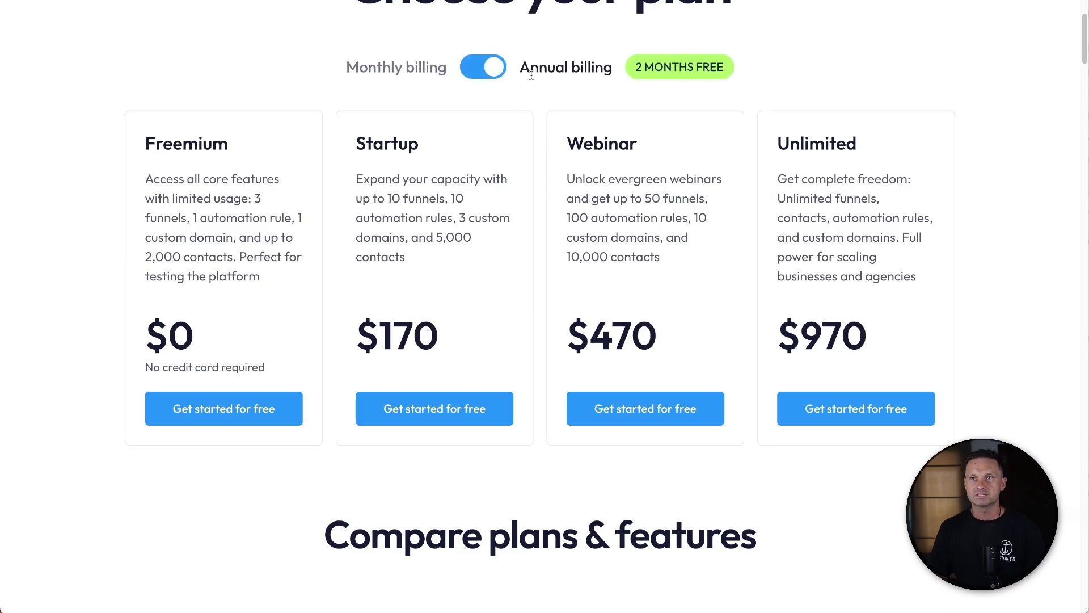
pyautogui.moveTo(526, 67); pyautogui.dragTo(615, 71)
pyautogui.click(614, 76)
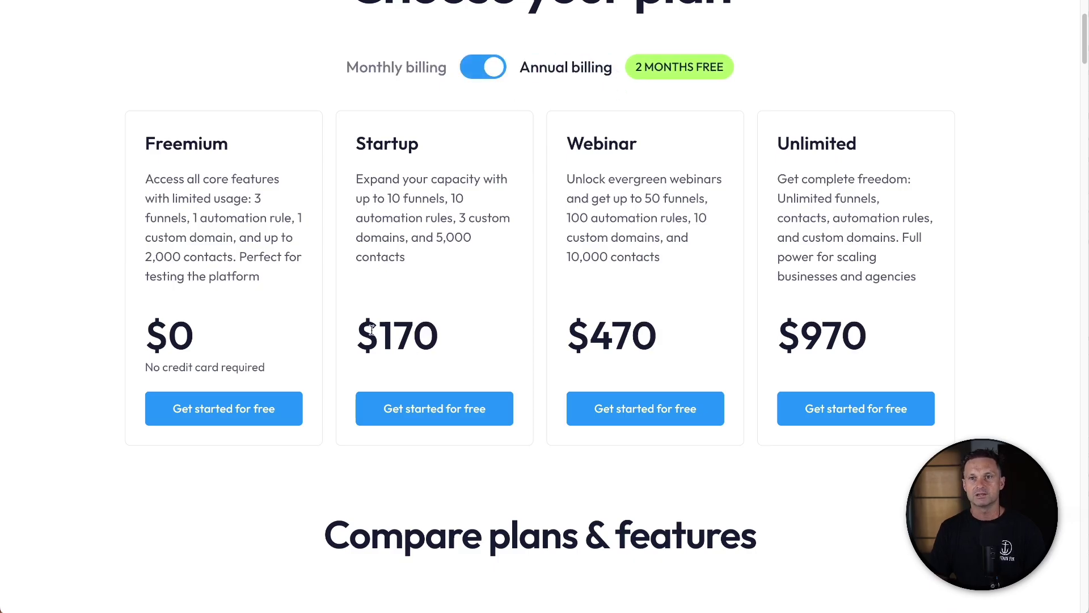
pyautogui.moveTo(357, 335); pyautogui.dragTo(467, 338)
pyautogui.click(466, 338)
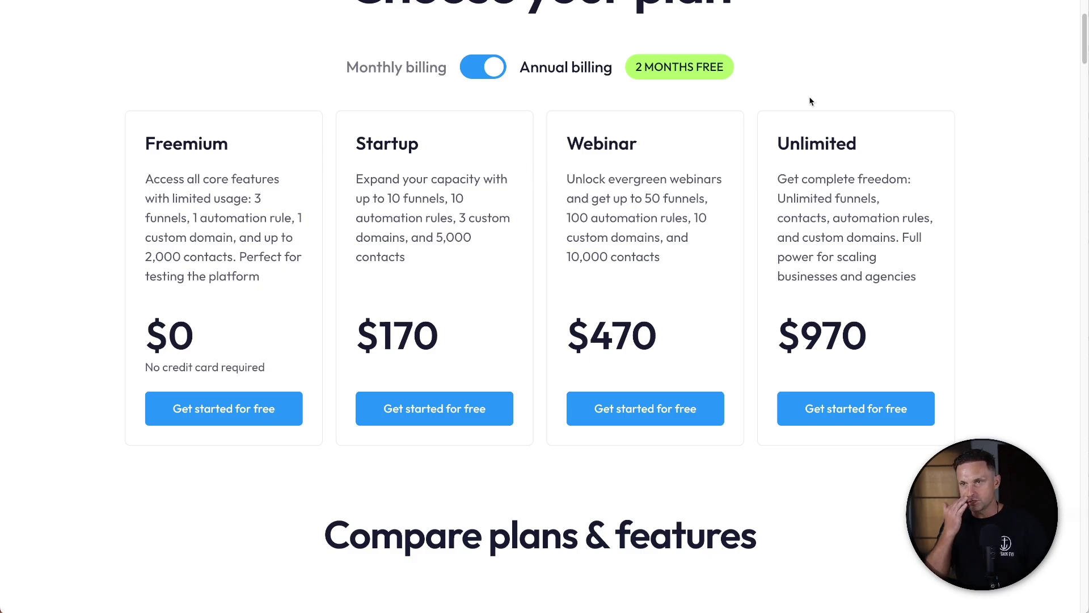
# - Search the pricing page for "free migration" and return to the plan cards
pyautogui.hotkey('ctrl', 'f')
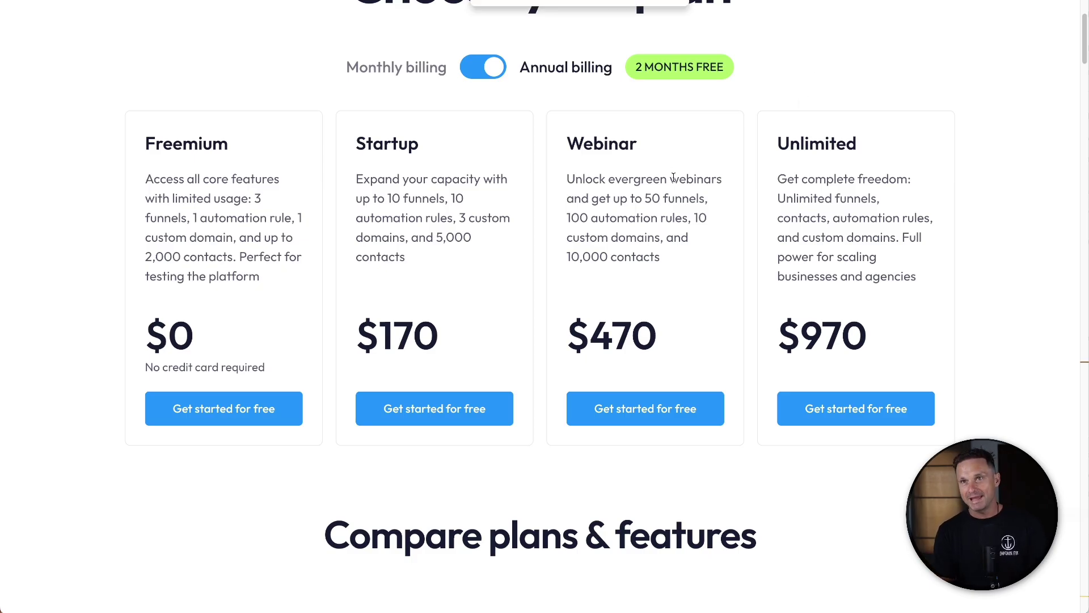
pyautogui.write('free migration')
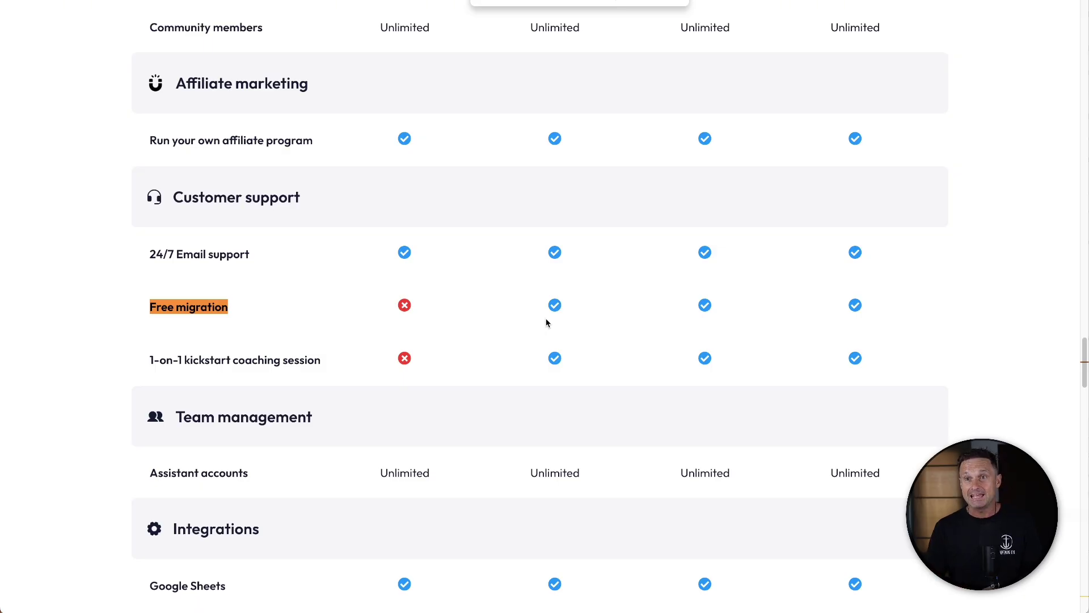
pyautogui.scroll(20, 541, 321)
pyautogui.scroll(10, 509, 344)
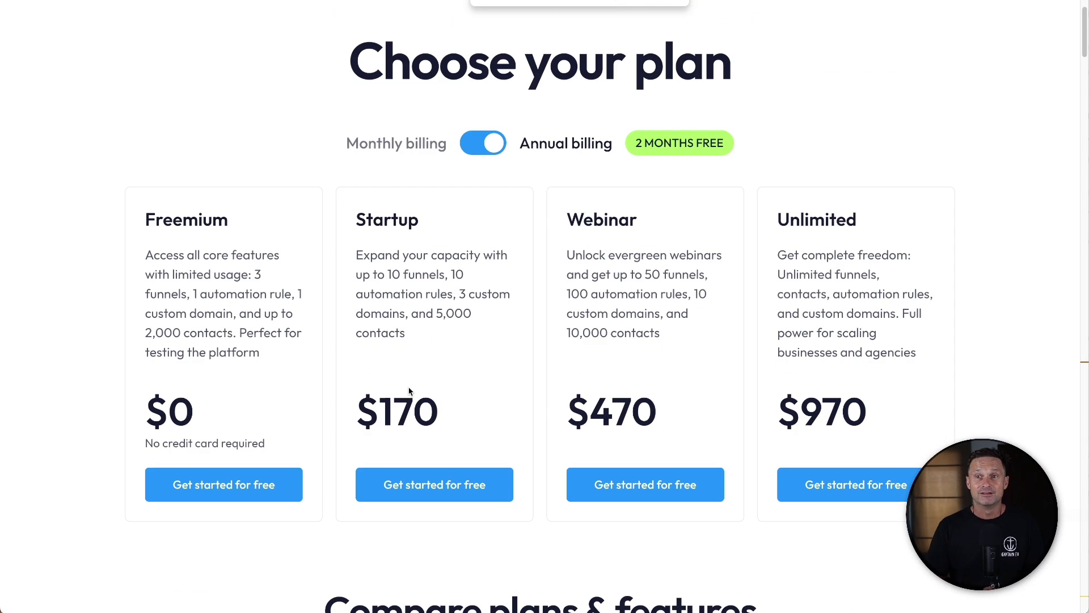
# - Compare the annual prices of the paid plans, focusing on the Startup plan's description and price
pyautogui.moveTo(357, 407); pyautogui.dragTo(440, 415)
pyautogui.click(445, 415)
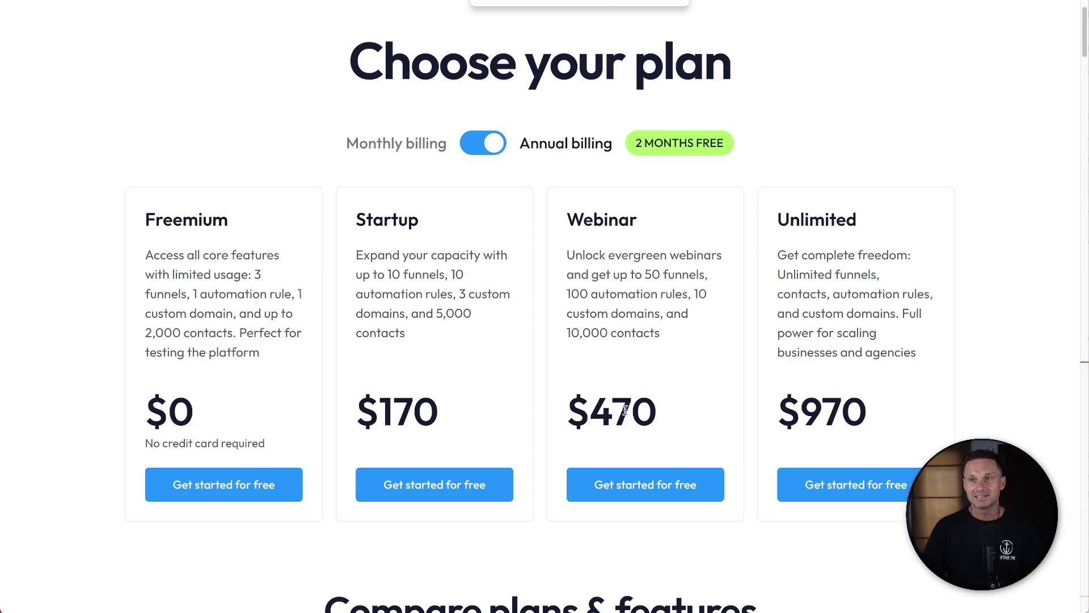
pyautogui.moveTo(709, 410); pyautogui.dragTo(867, 394)
pyautogui.click(866, 394)
pyautogui.moveTo(356, 409); pyautogui.dragTo(458, 413)
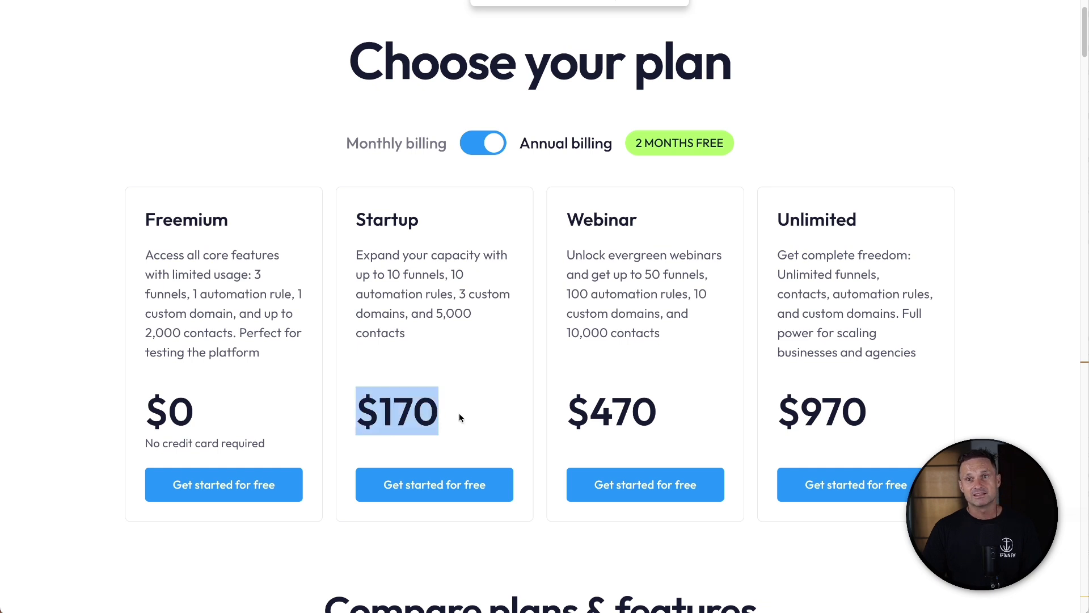
pyautogui.click(459, 413)
pyautogui.moveTo(379, 194); pyautogui.dragTo(473, 405)
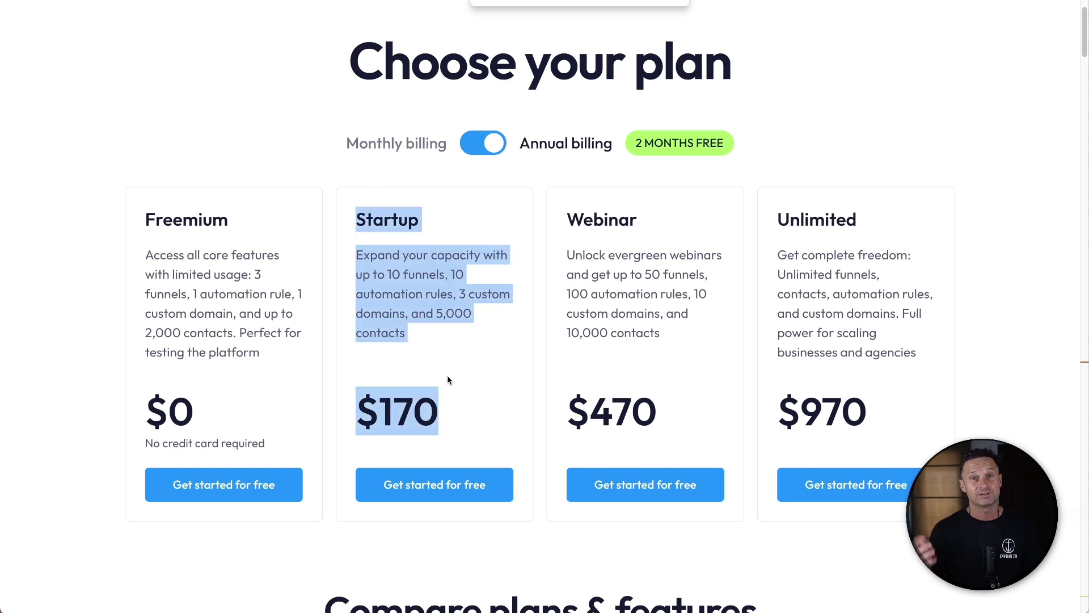
pyautogui.click(462, 405)
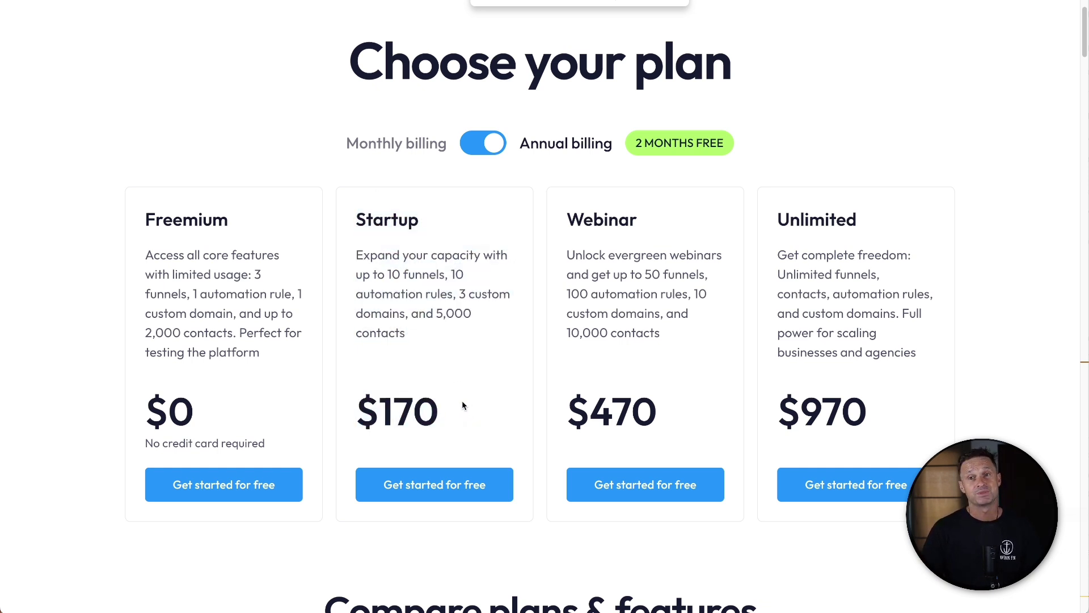
pyautogui.moveTo(462, 405); pyautogui.dragTo(338, 415)
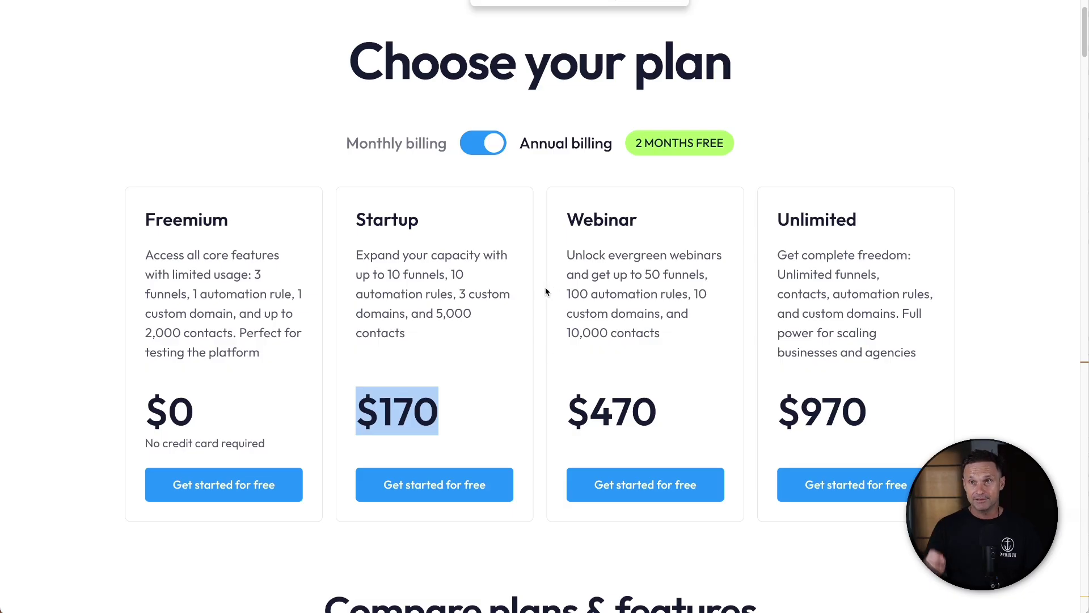
pyautogui.moveTo(355, 408); pyautogui.dragTo(453, 410)
pyautogui.click(454, 411)
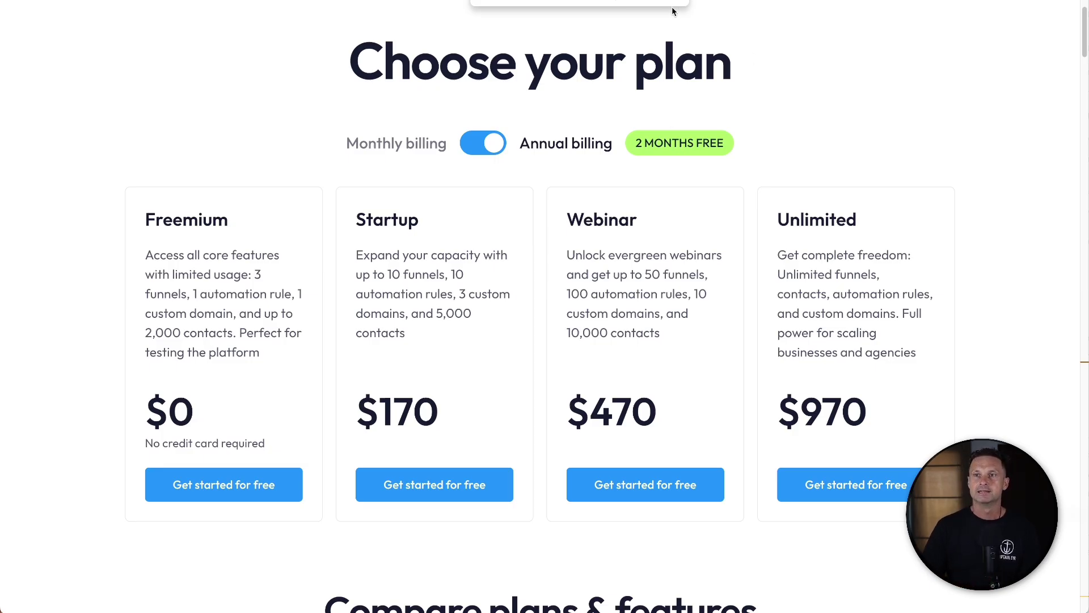
# - Review the Subaccounts row of the feature comparison table across all four plans
pyautogui.scroll(-20, 802, 295)
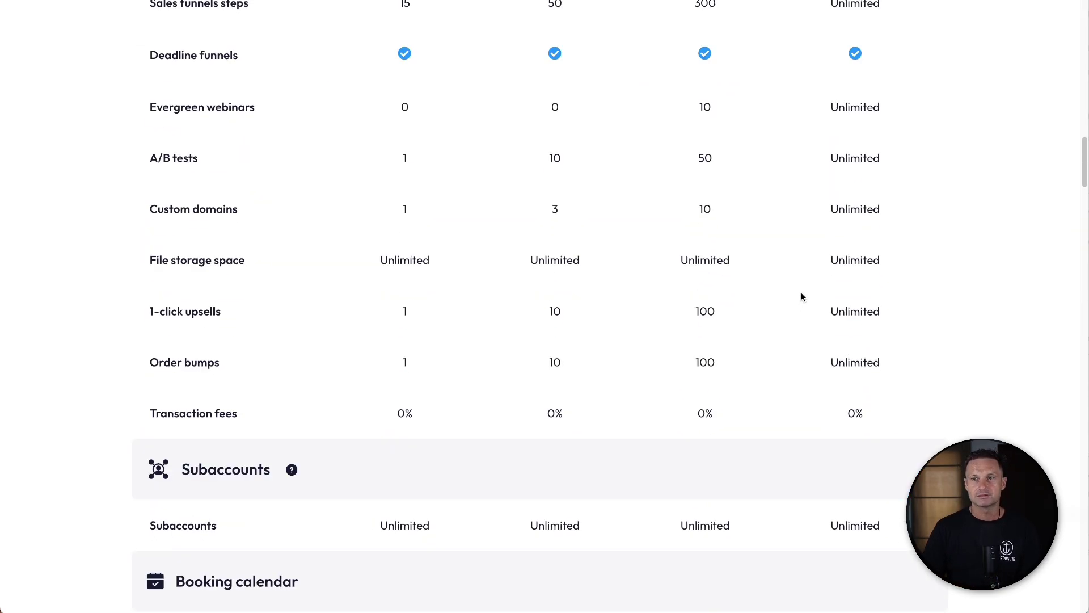
pyautogui.scroll(-1, 567, 409)
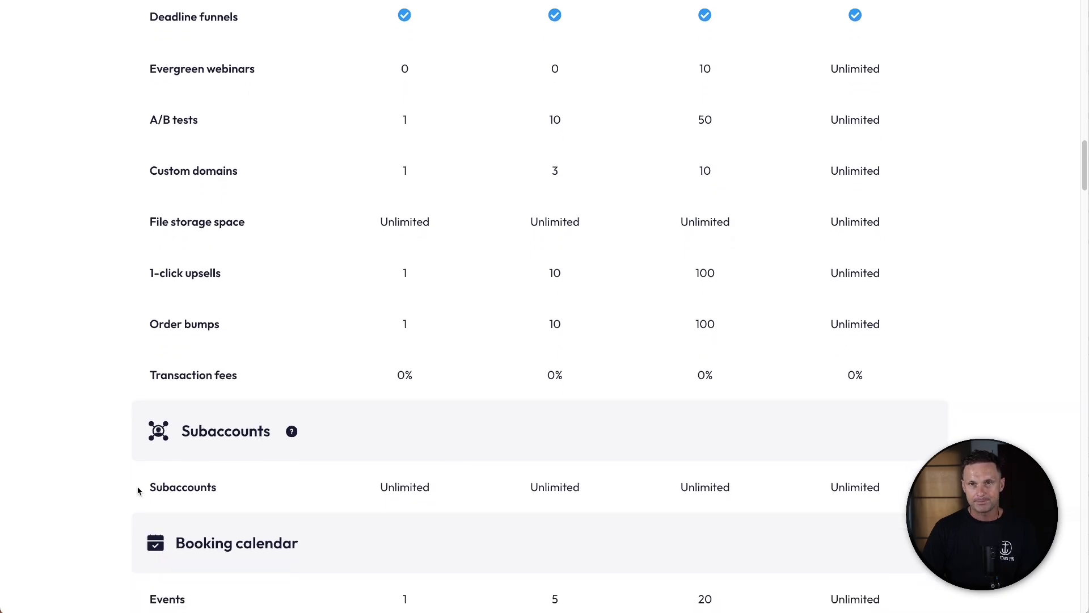
pyautogui.moveTo(139, 489); pyautogui.dragTo(883, 489)
pyautogui.click(931, 490)
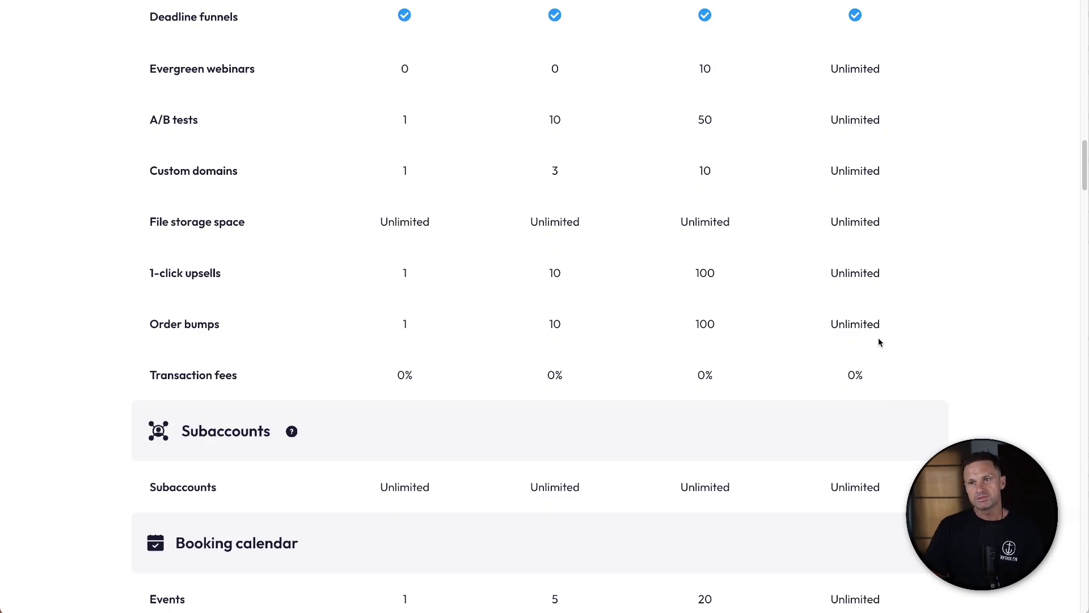
# - Check the Startup plan's contact limit in the Contacts & CRM section of the comparison table
pyautogui.scroll(15, 878, 339)
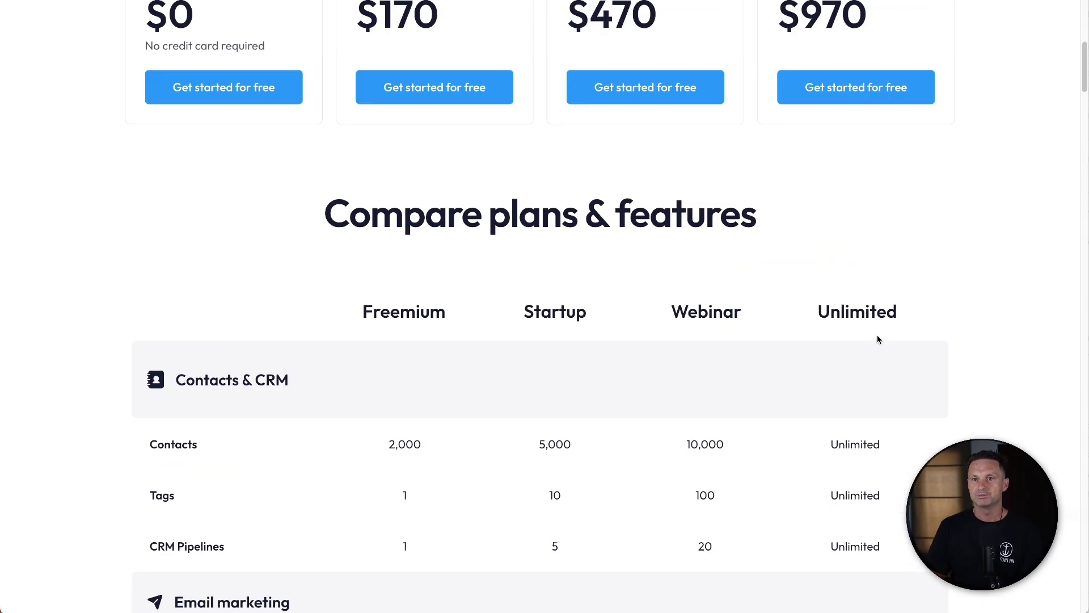
pyautogui.moveTo(516, 338); pyautogui.dragTo(631, 358)
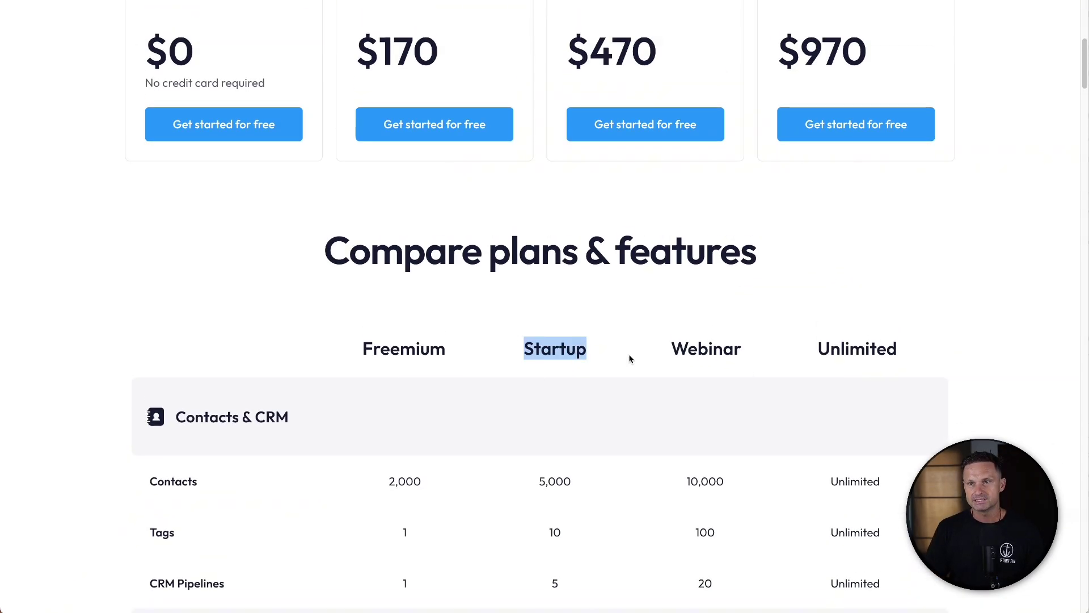
pyautogui.click(632, 359)
pyautogui.moveTo(497, 483); pyautogui.dragTo(577, 482)
pyautogui.click(608, 473)
pyautogui.scroll(-3, 608, 474)
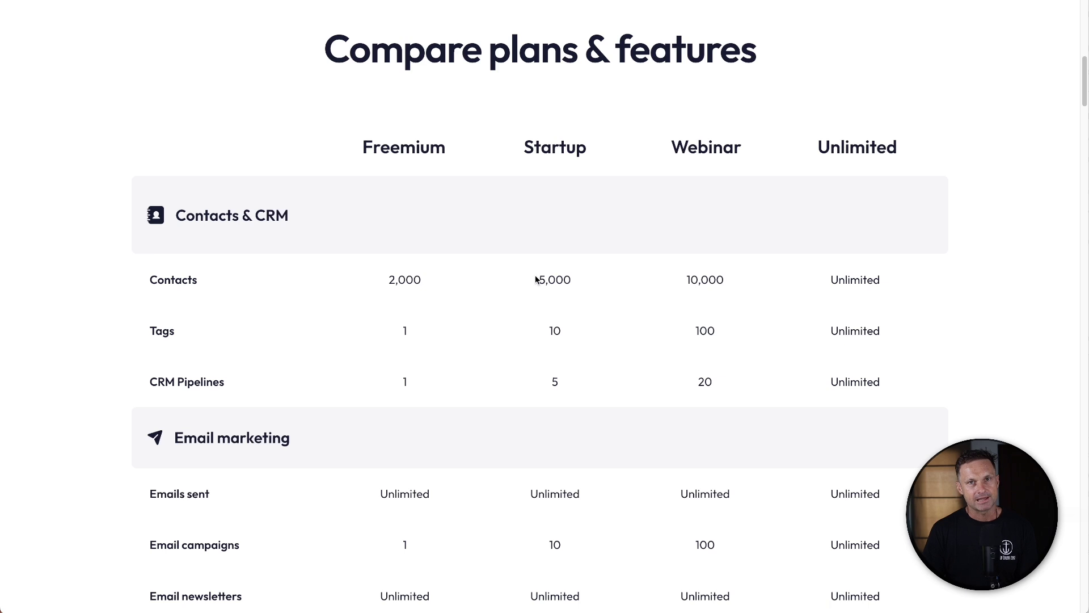
pyautogui.moveTo(534, 274); pyautogui.dragTo(584, 276)
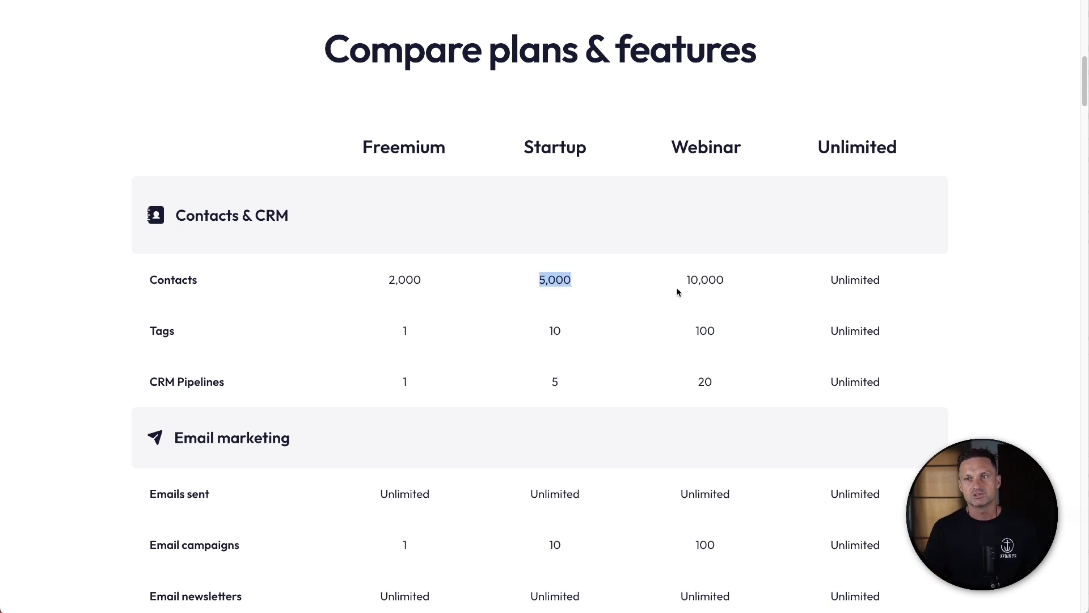
pyautogui.click(560, 261)
pyautogui.moveTo(598, 287); pyautogui.dragTo(509, 277)
pyautogui.click(540, 117)
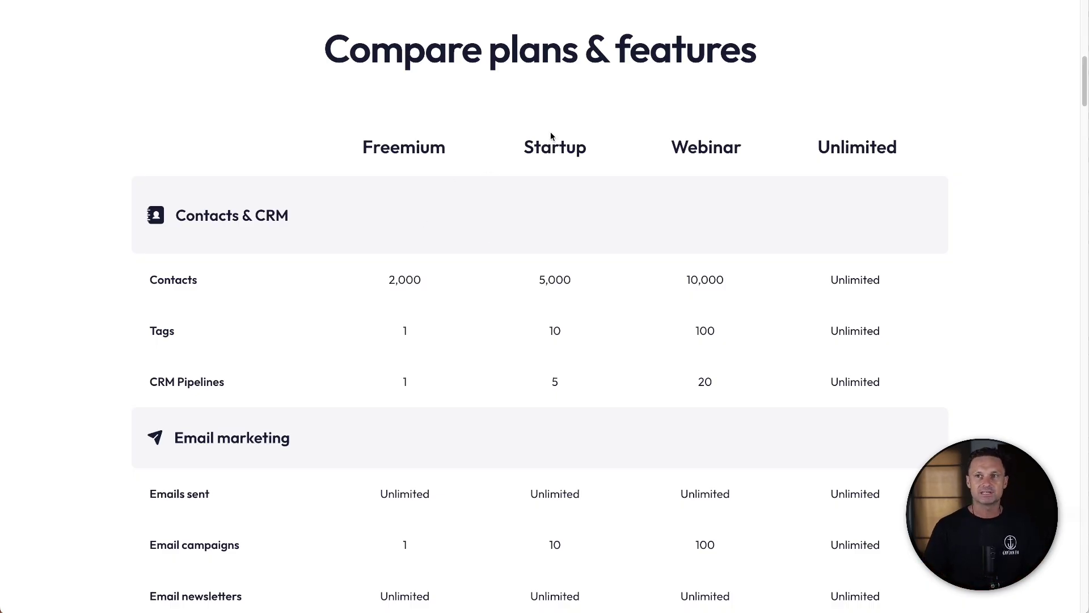
pyautogui.moveTo(550, 137); pyautogui.dragTo(511, 280)
pyautogui.click(551, 281)
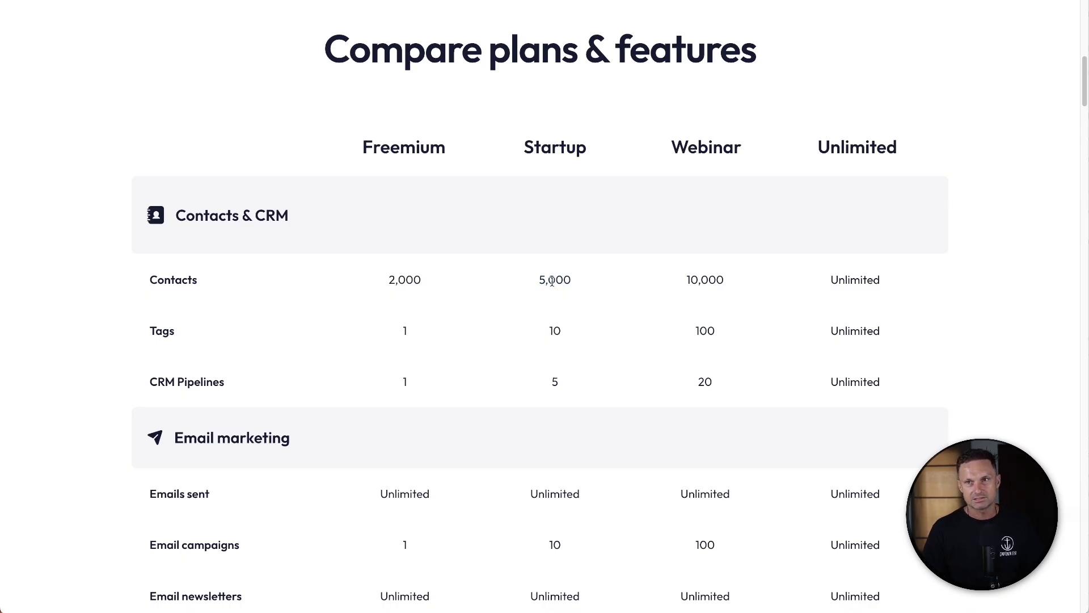
pyautogui.doubleClick(551, 281)
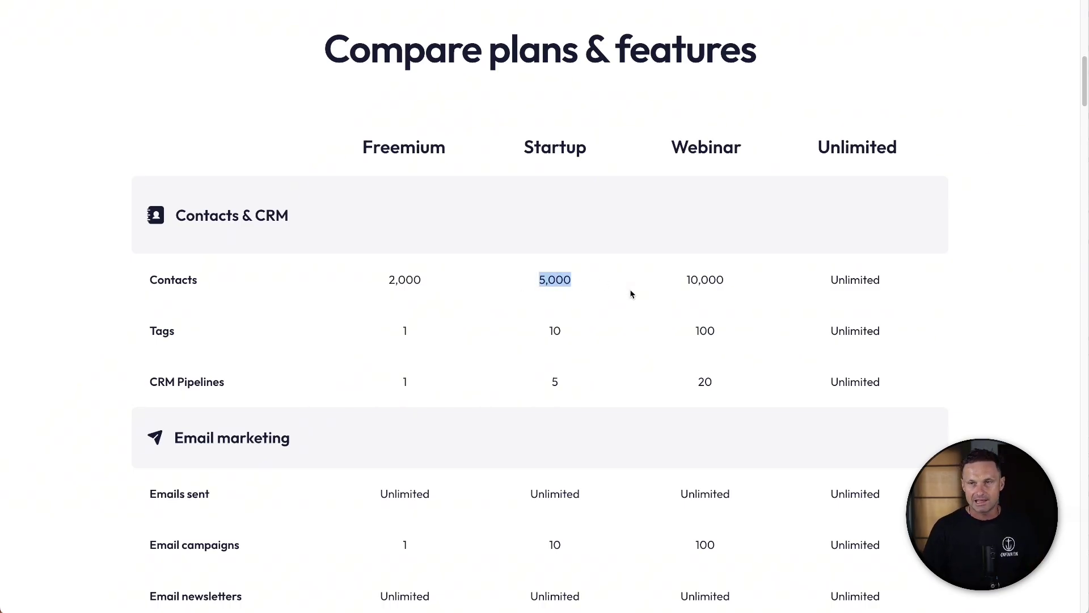
pyautogui.click(561, 294)
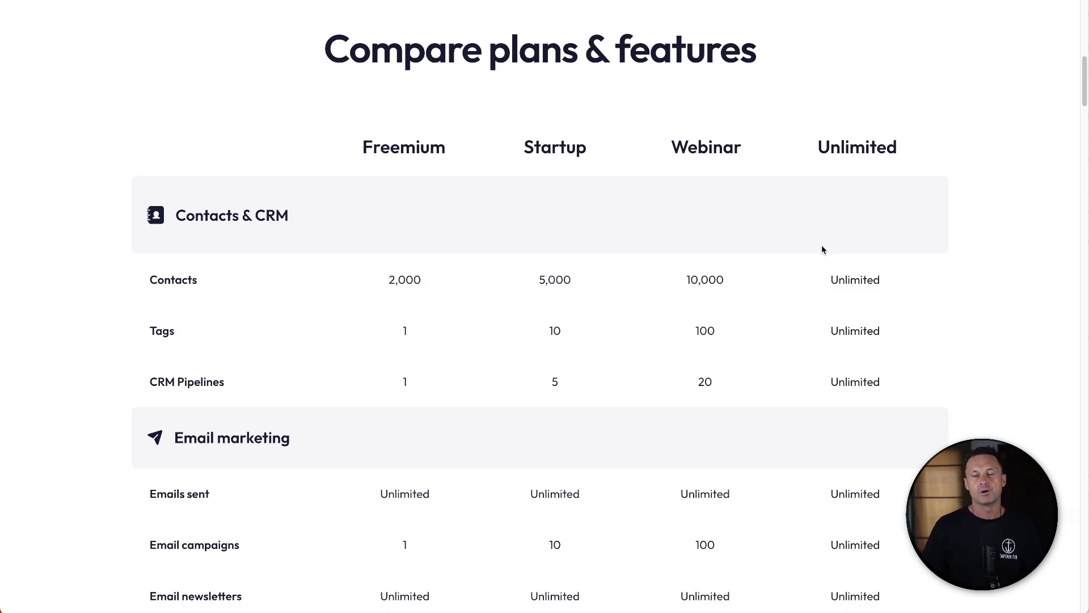
# - Check the Unlimited plan's contact allowance in the Contacts & CRM section
pyautogui.moveTo(888, 280); pyautogui.dragTo(794, 274)
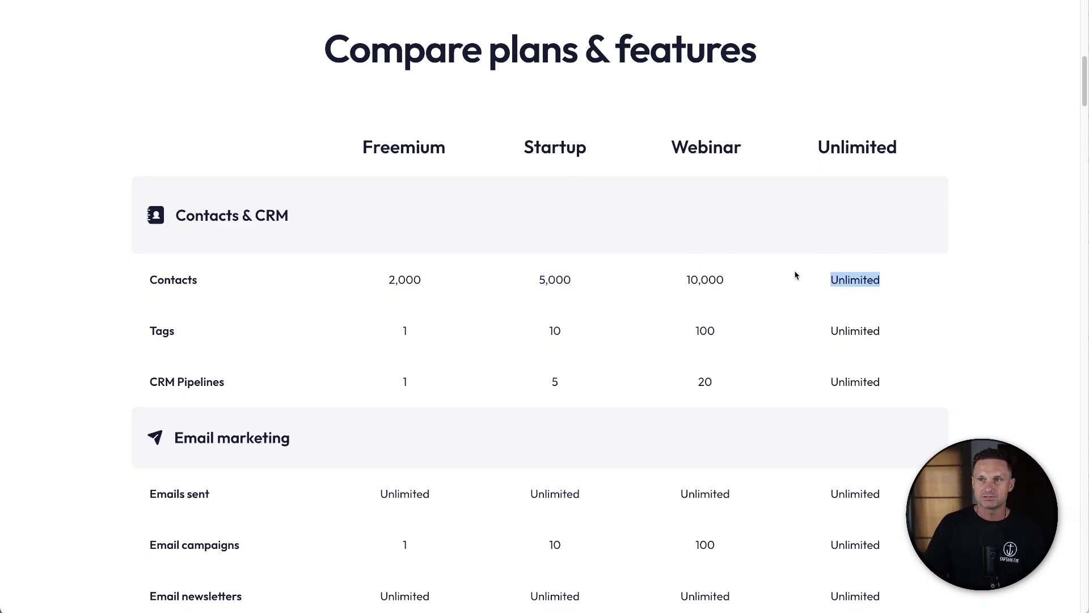
pyautogui.click(814, 234)
pyautogui.doubleClick(857, 147)
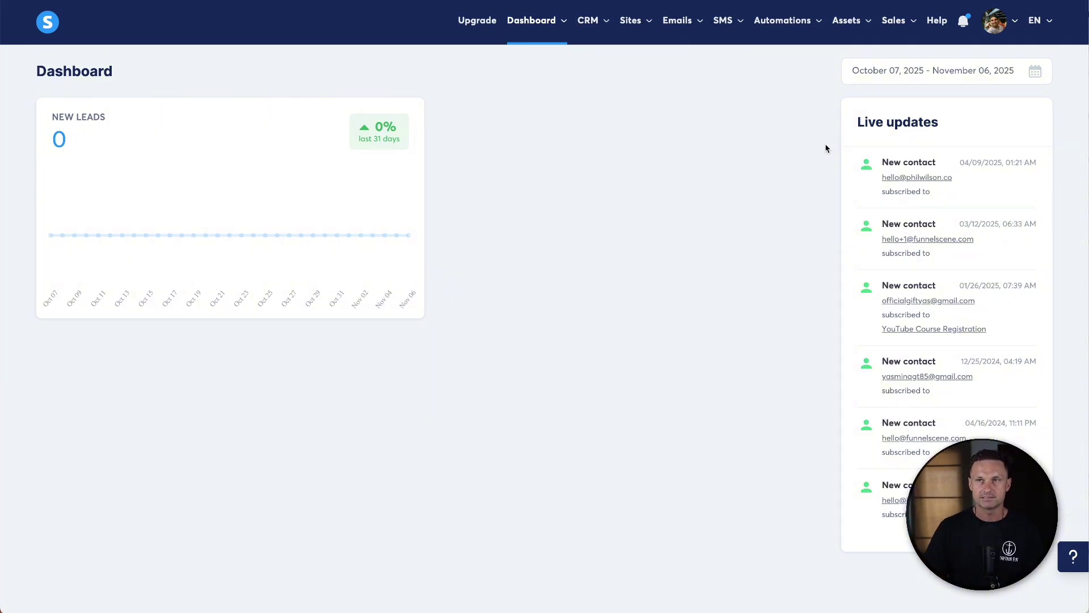
# - Open the Affiliate dashboard and highlight the Promote Systeme.io commission offer
pyautogui.moveTo(562, 37)
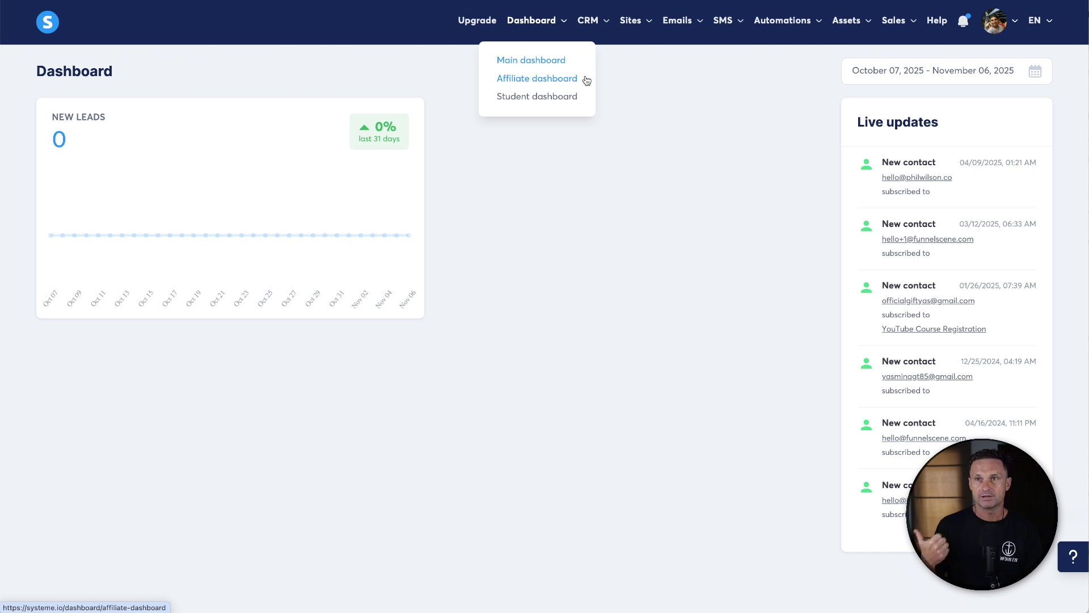
pyautogui.click(561, 81)
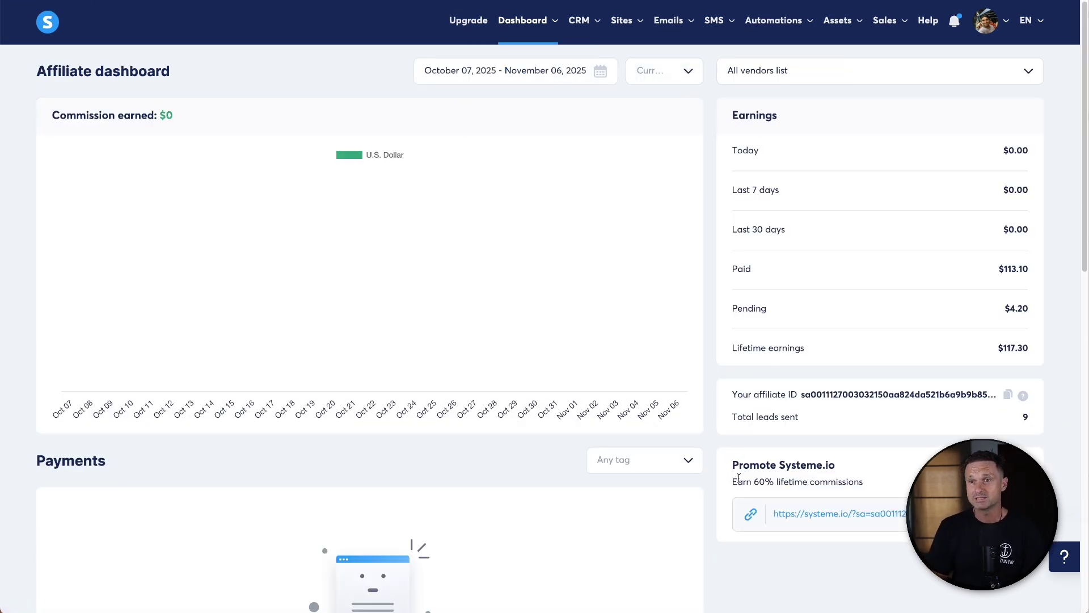
pyautogui.moveTo(863, 482); pyautogui.dragTo(732, 468)
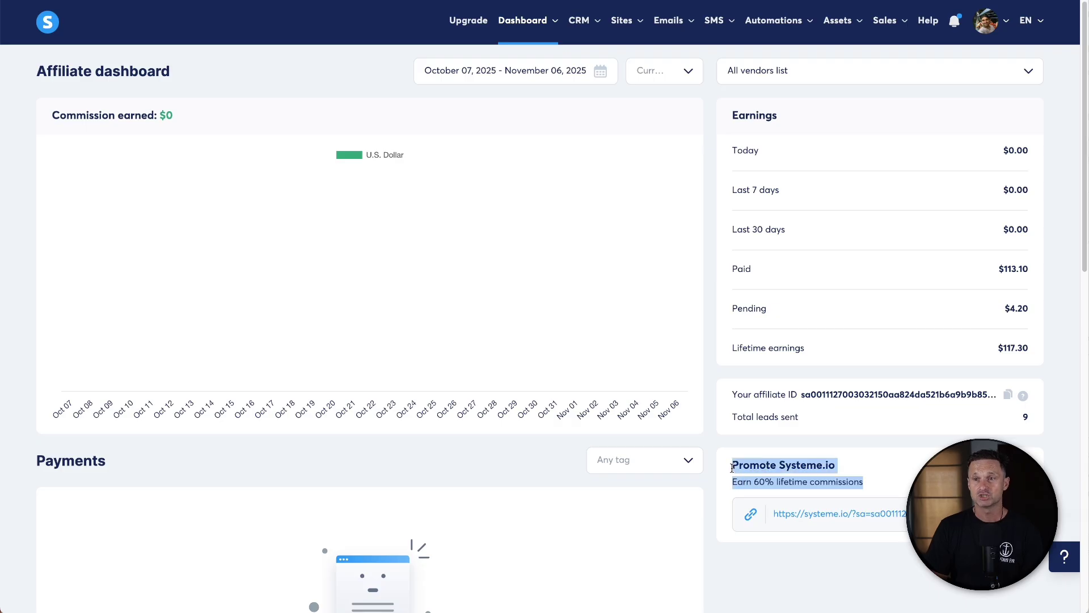
# - Highlight the "lifetime commissions" wording in the Promote Systeme.io offer, then clear the selection
pyautogui.click(731, 469)
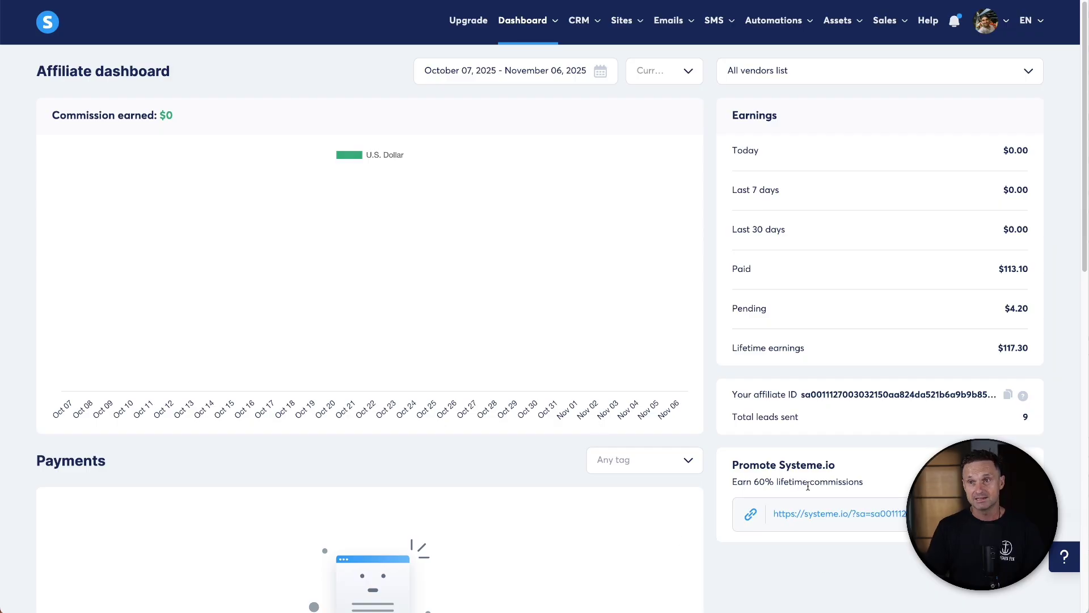
pyautogui.moveTo(732, 481); pyautogui.dragTo(879, 485)
pyautogui.click(773, 479)
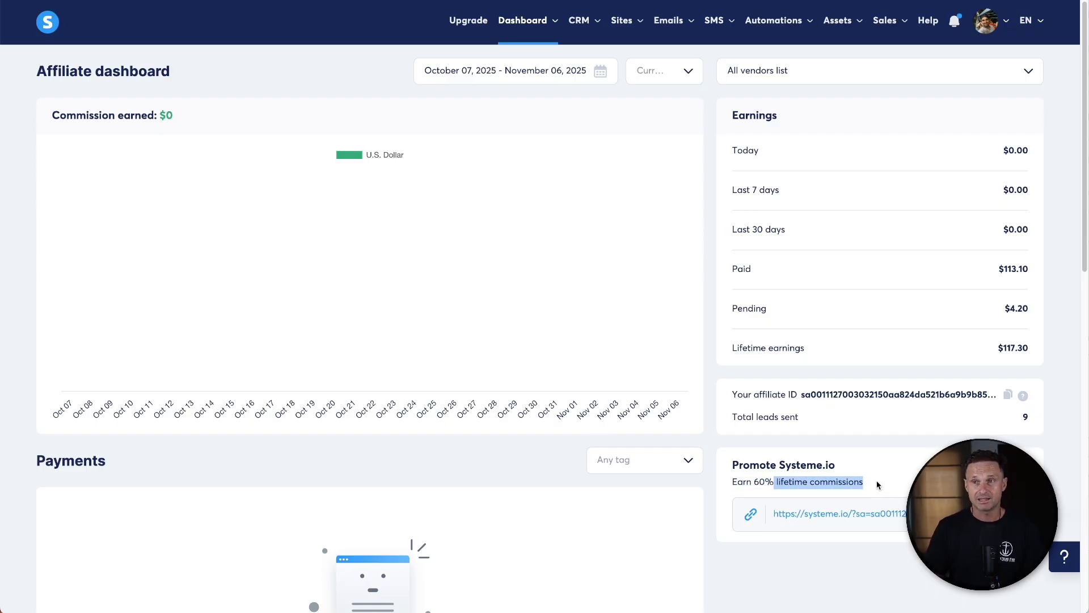
pyautogui.click(878, 485)
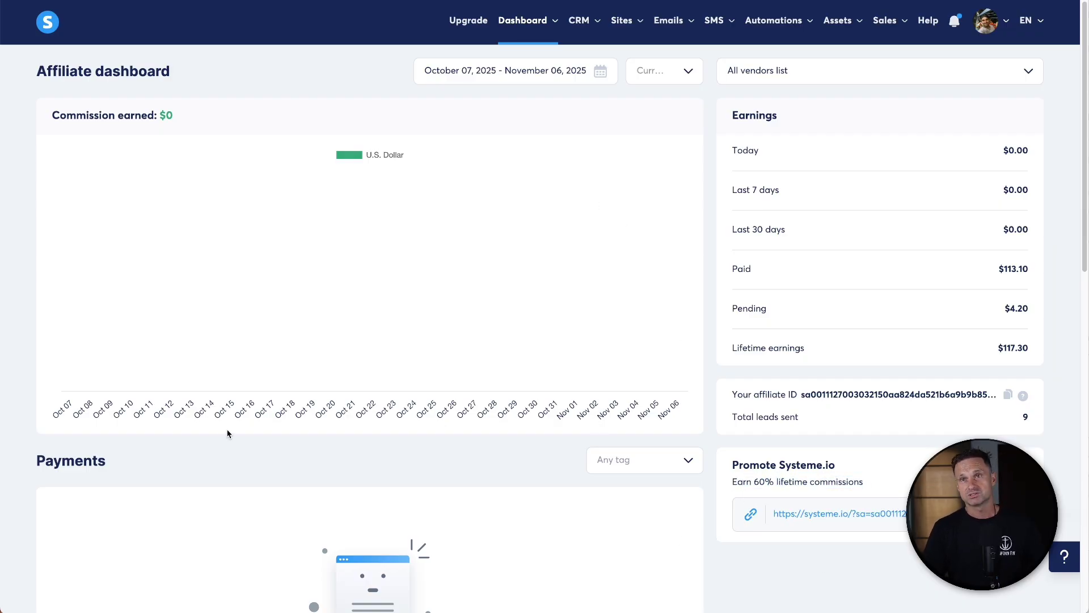
# - Open the CRM contacts list and view the first contact's record
pyautogui.moveTo(522, 20)
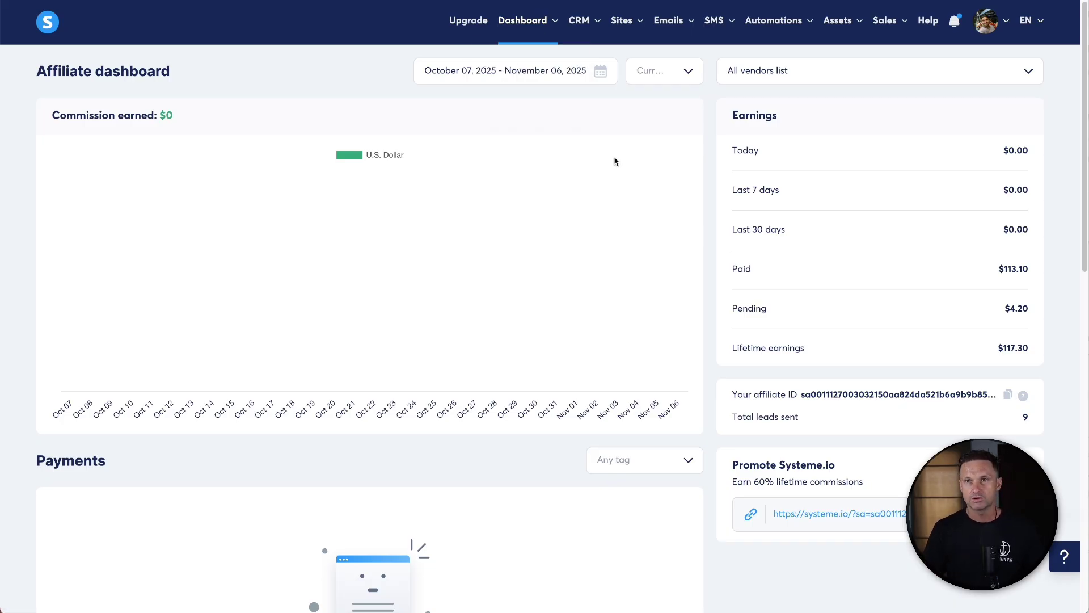
pyautogui.moveTo(523, 22)
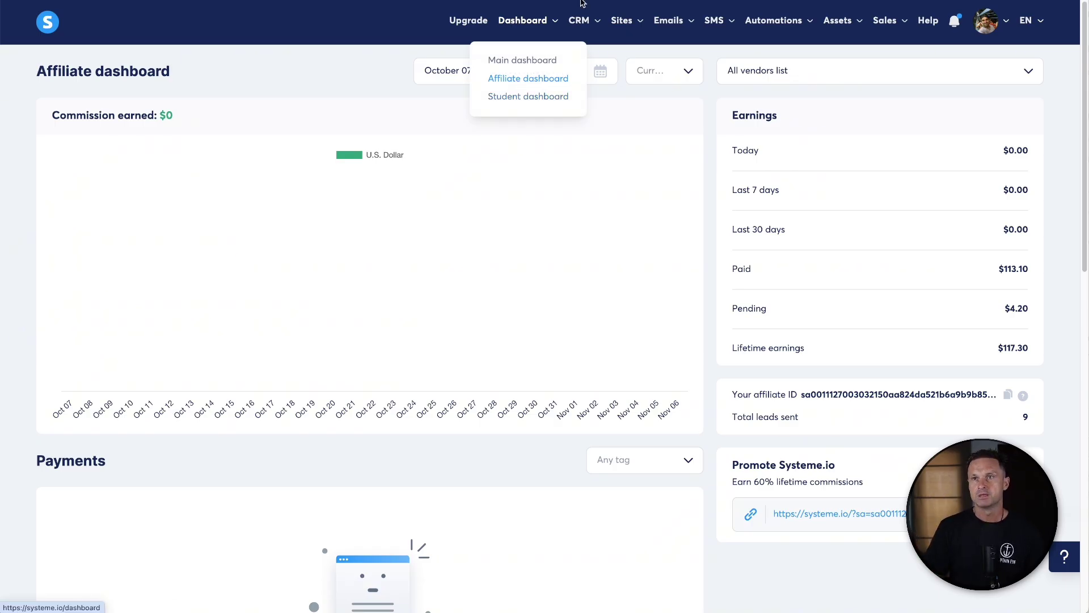
pyautogui.moveTo(589, 20)
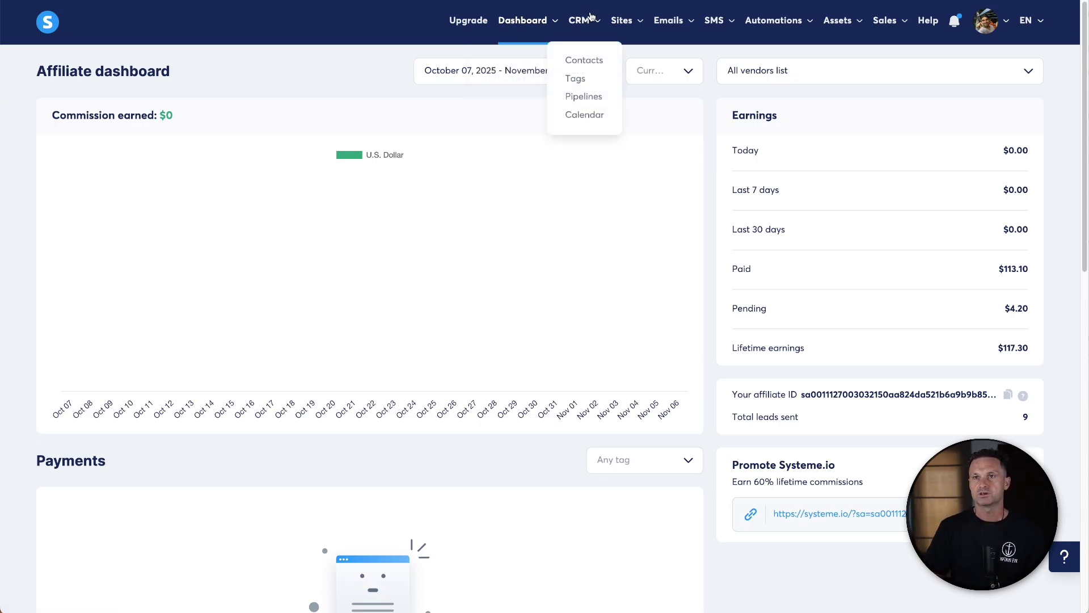
pyautogui.click(579, 59)
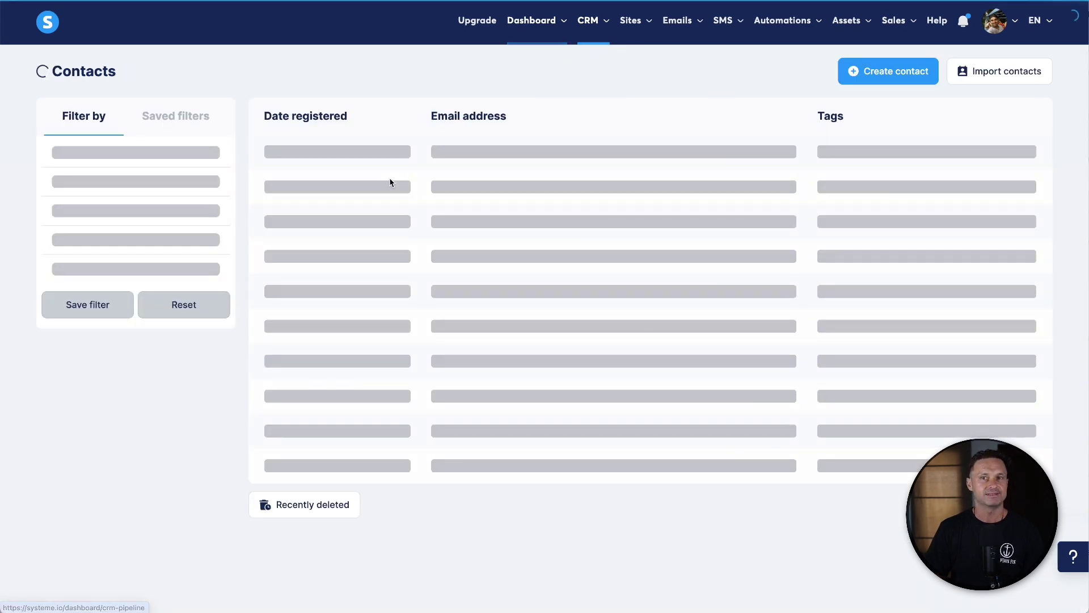
pyautogui.click(507, 160)
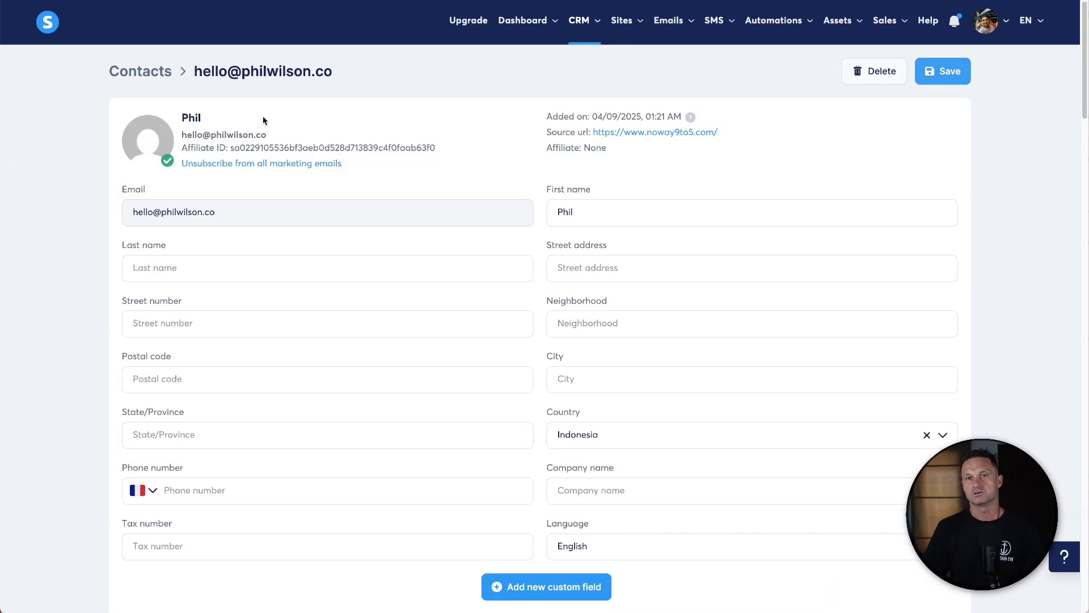
# - Review the contact record's sections, including subscriptions, payments, email history, surveys, tag history, communities and courses
pyautogui.scroll(-10, 542, 438)
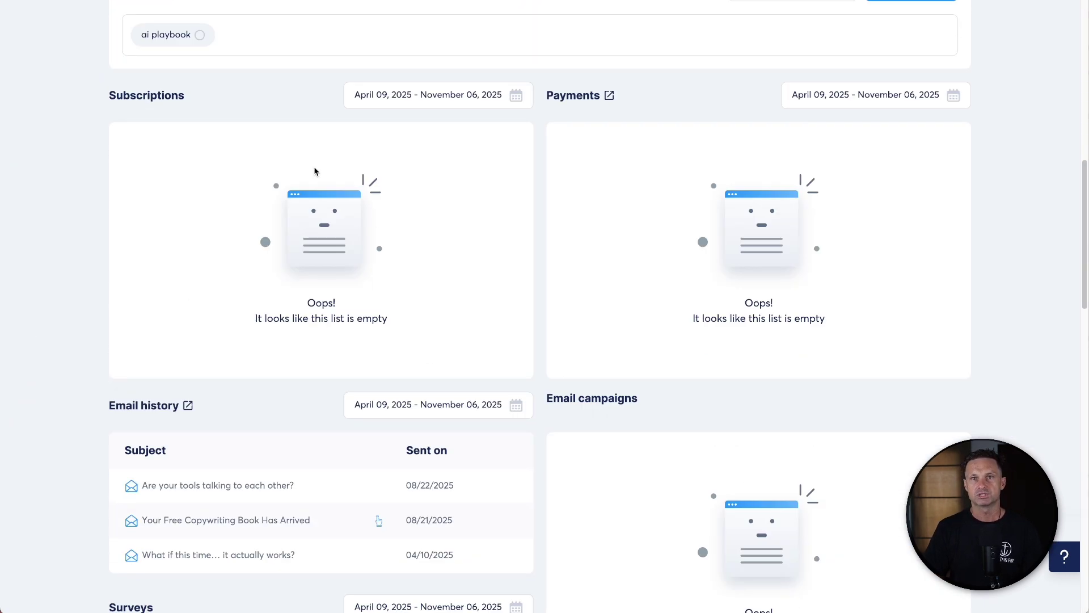
pyautogui.scroll(-4, 793, 210)
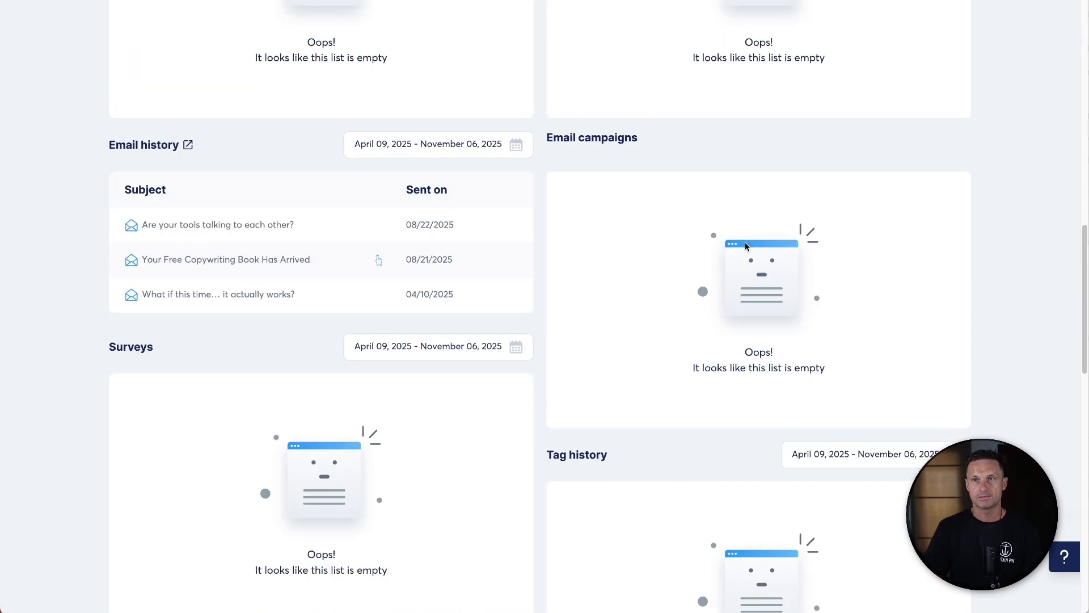
pyautogui.scroll(-6, 367, 204)
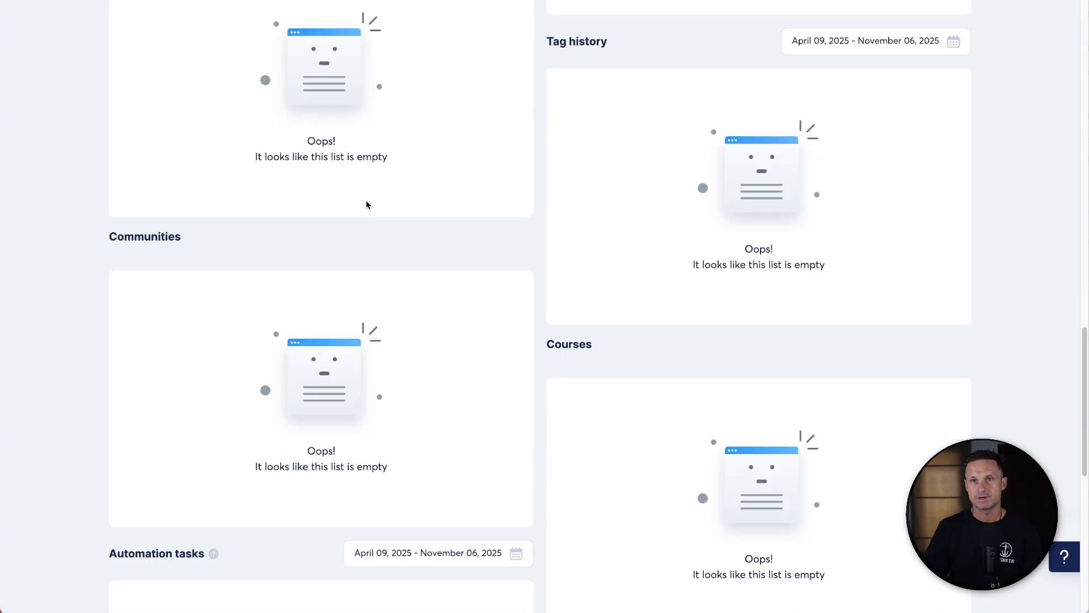
pyautogui.scroll(-6, 527, 335)
pyautogui.scroll(13, 457, 373)
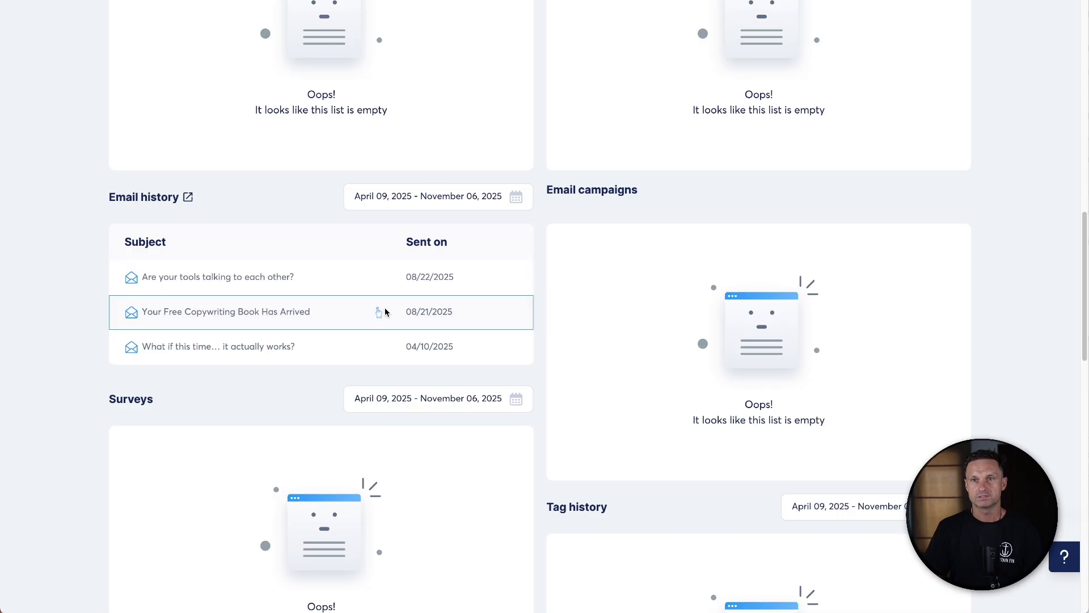
pyautogui.scroll(12, 422, 301)
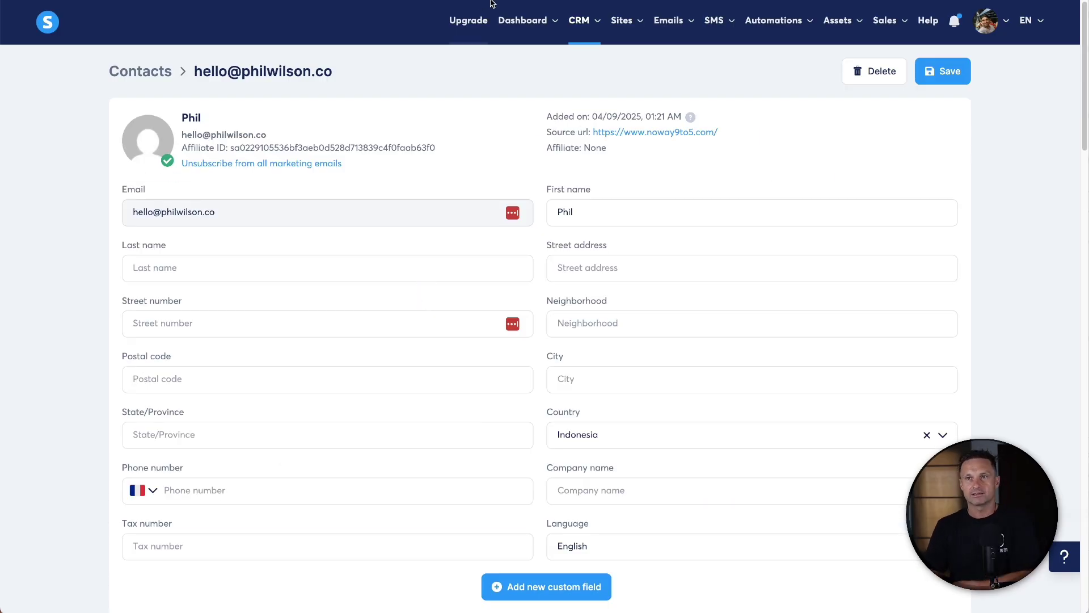
# - Open the AI Playbook funnel from the sales funnels list
pyautogui.moveTo(579, 21)
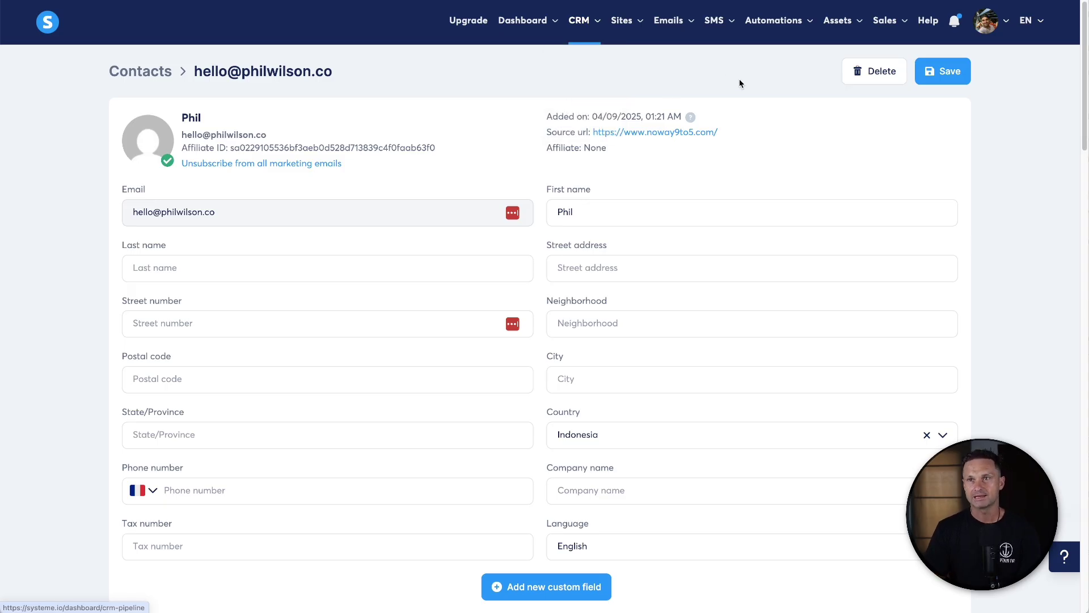
pyautogui.moveTo(597, 44)
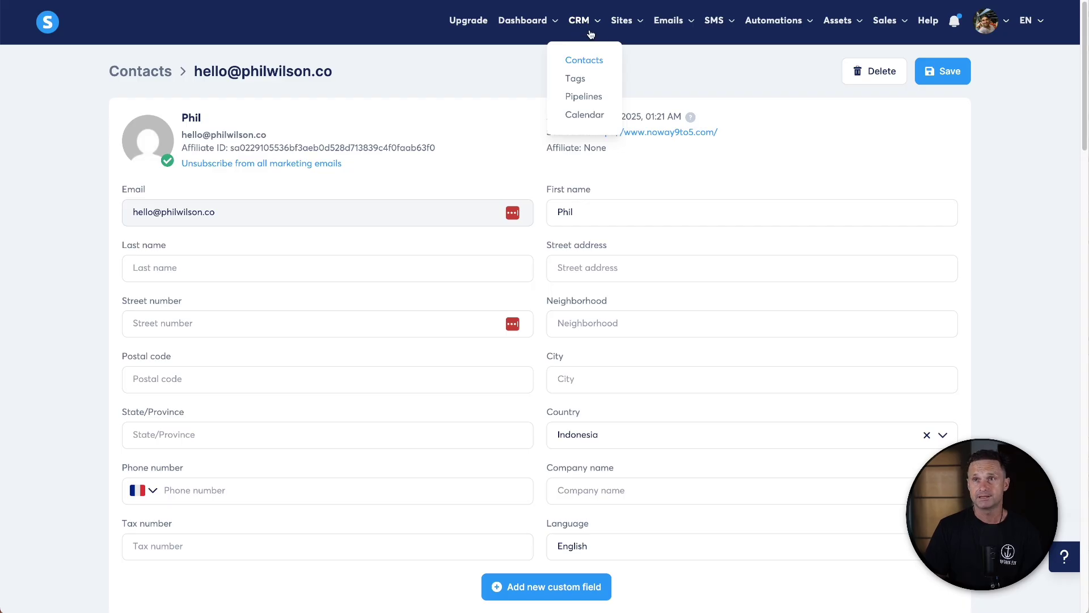
pyautogui.moveTo(630, 25)
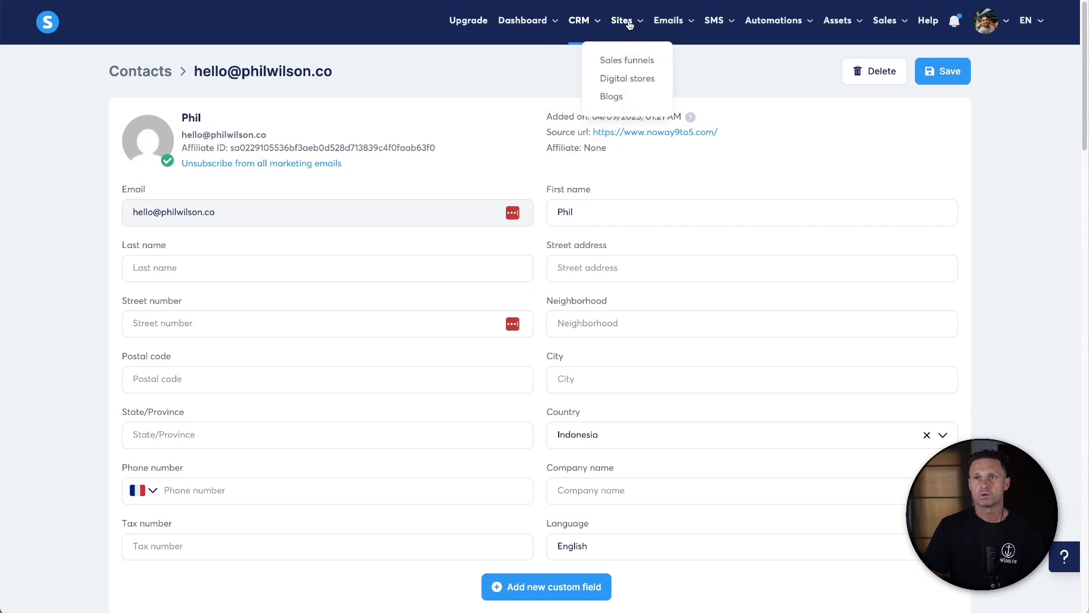
pyautogui.click(644, 66)
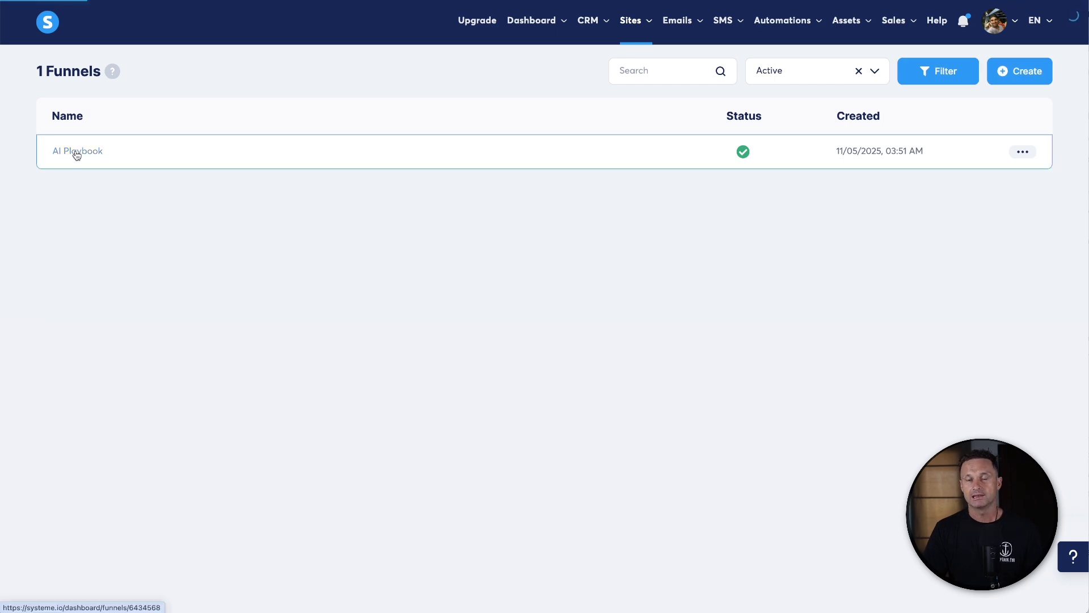
pyautogui.click(74, 151)
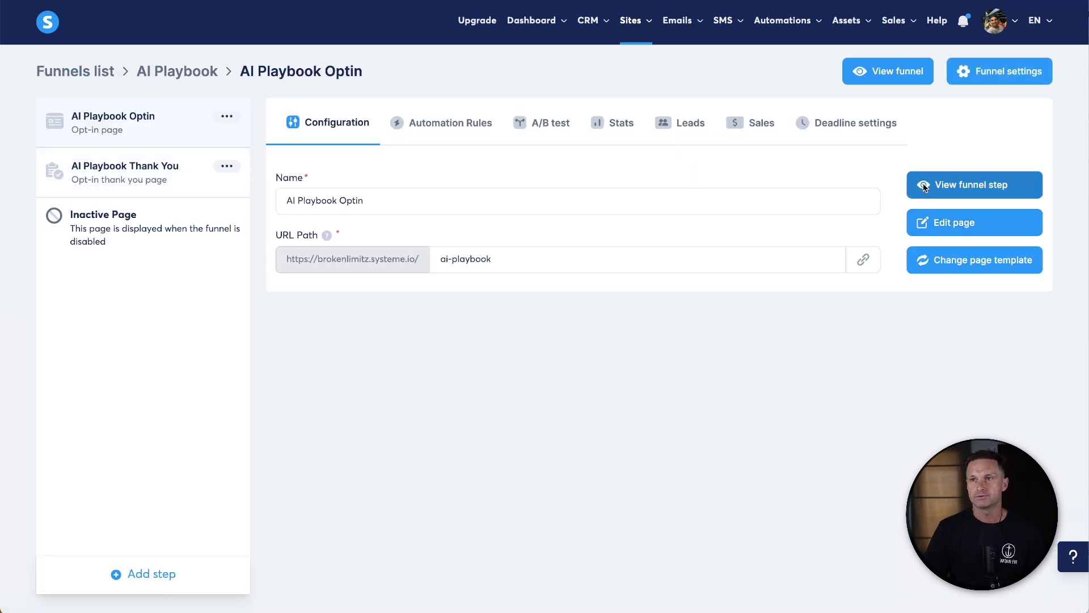
# - Open the AI Playbook Optin page for editing in a new browser tab and switch to its page editor
pyautogui.rightClick(914, 222)
pyautogui.rightClick(915, 226)
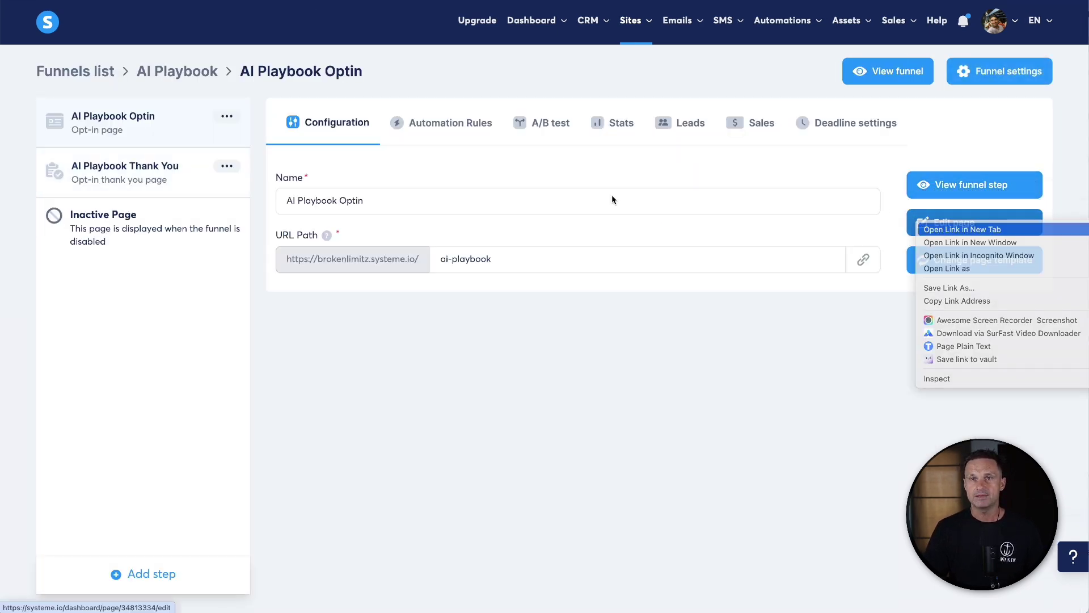
pyautogui.click(953, 229)
pyautogui.hotkey('ctrl', 'Tab')
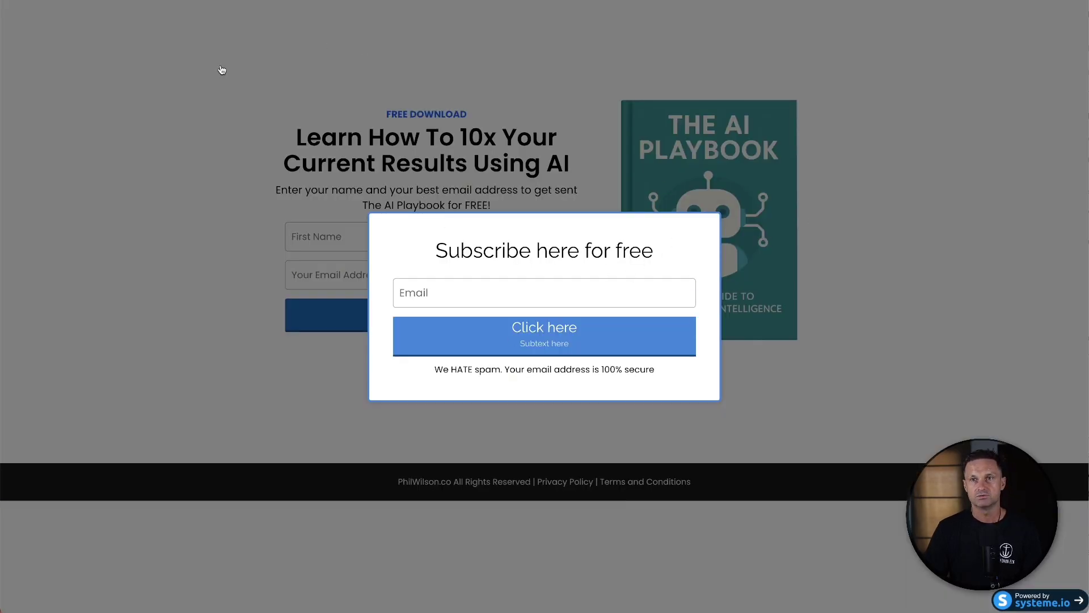
pyautogui.hotkey('ctrl', 'Tab')
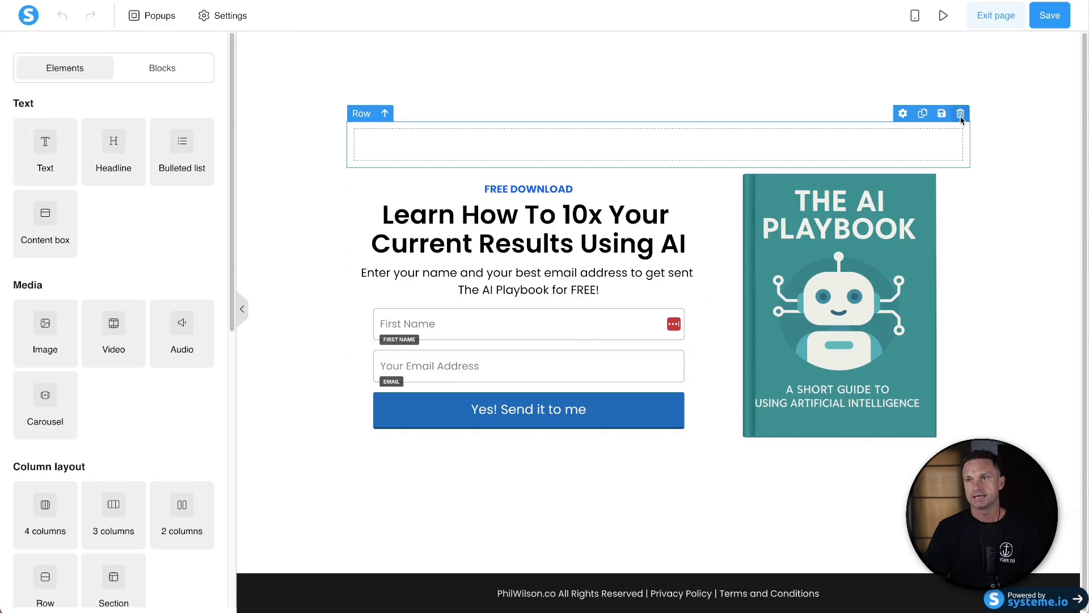
# - Delete the empty row above the opt-in headline and look through the available page elements
pyautogui.click(960, 114)
pyautogui.click(659, 40)
pyautogui.scroll(-8, 170, 170)
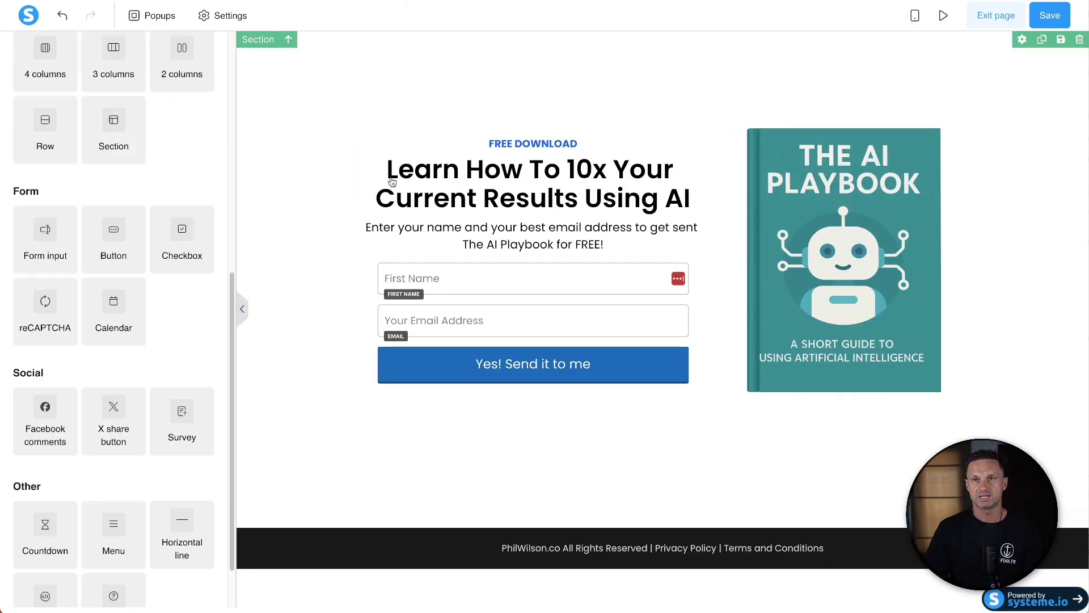
# - Return to the funnel configuration page, look over the site and email options, and open the Demo automation workflow
pyautogui.hotkey('ctrl', 'Tab')
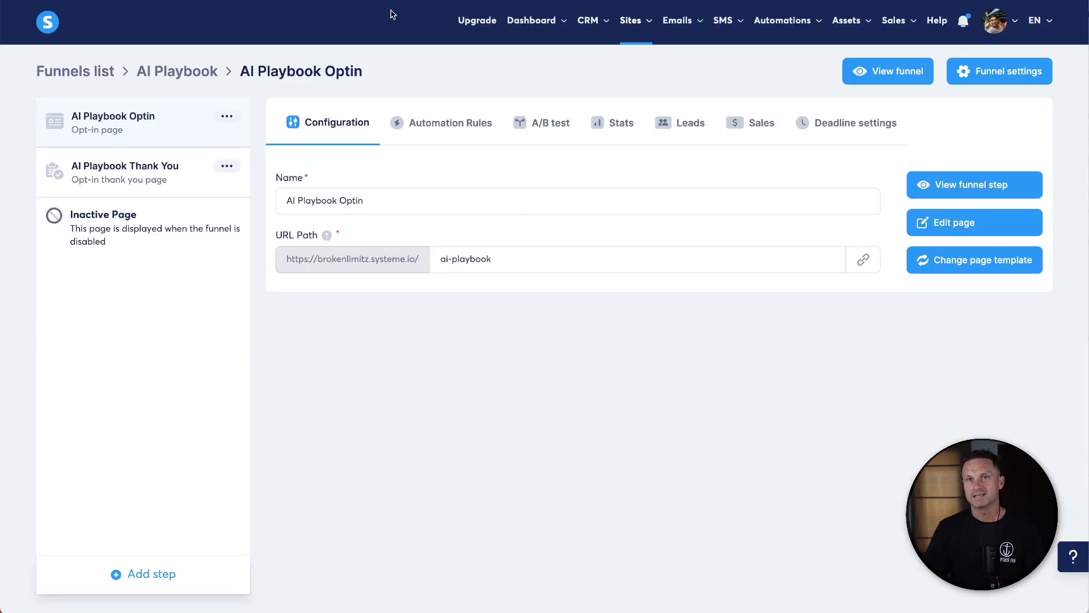
pyautogui.moveTo(630, 25)
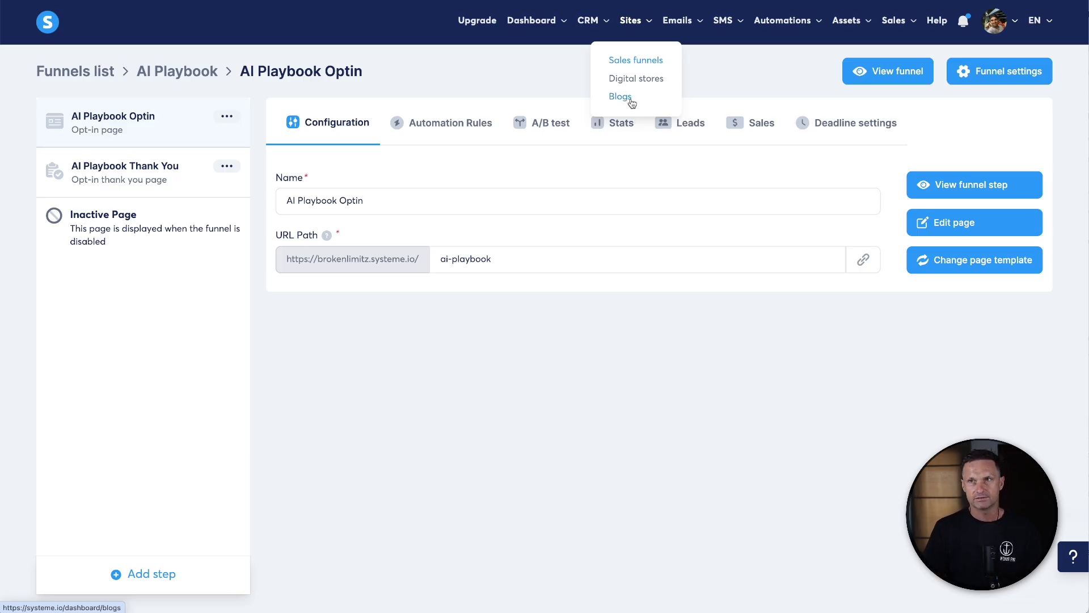
pyautogui.moveTo(685, 24)
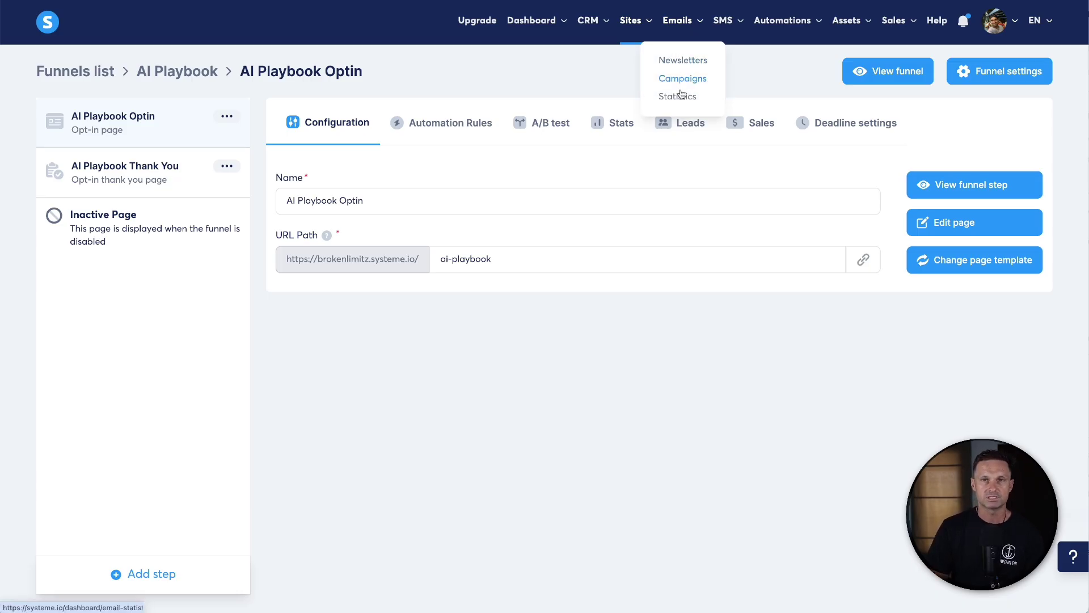
pyautogui.moveTo(738, 36)
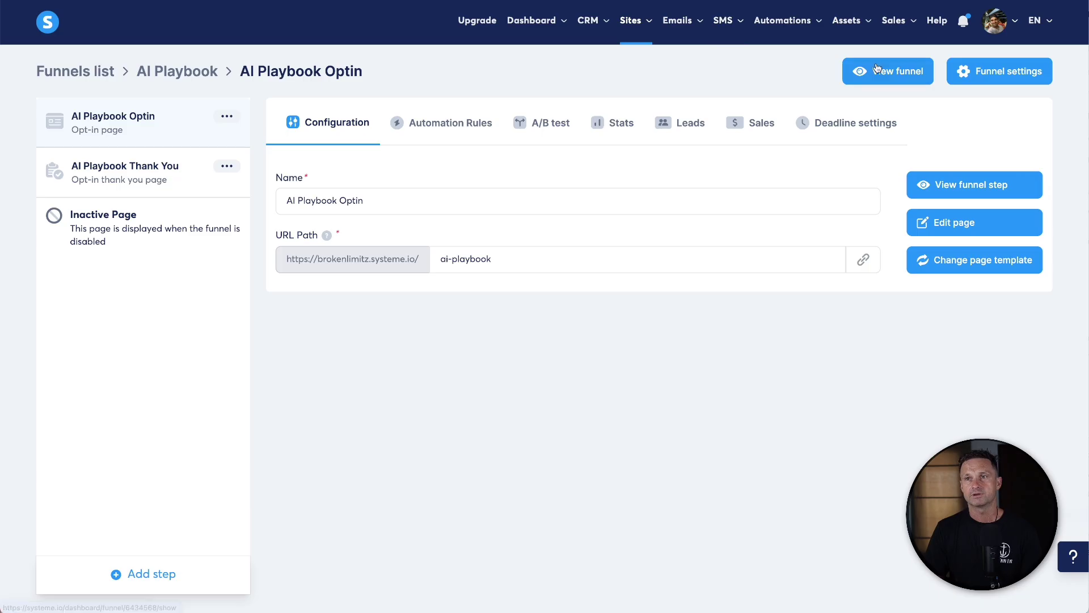
pyautogui.moveTo(785, 23)
pyautogui.click(788, 79)
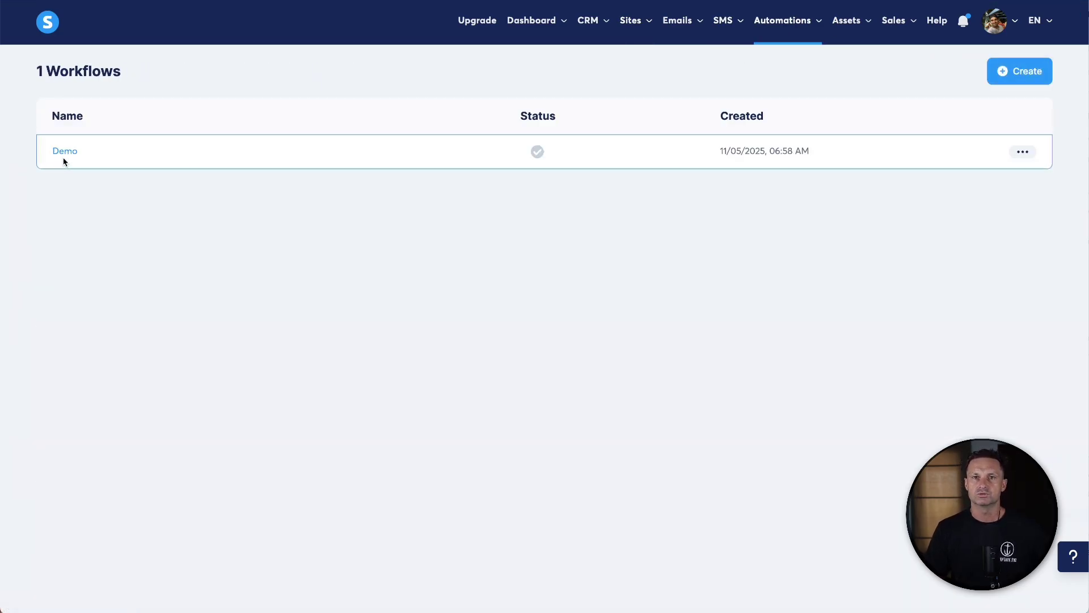
pyautogui.click(64, 152)
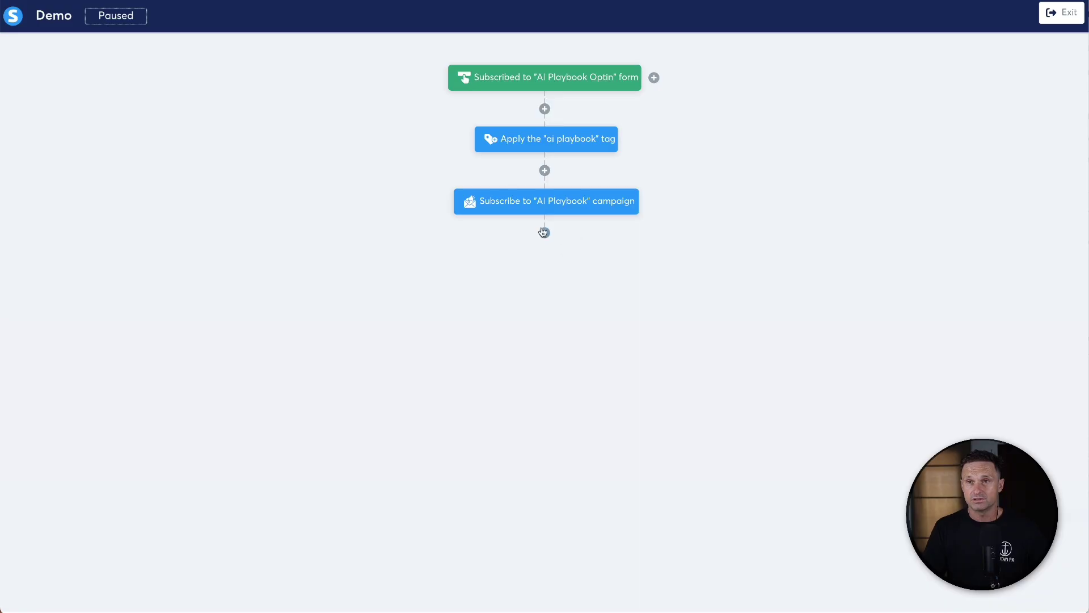
# - Add a 1-hour wait after the "AI Playbook" campaign subscription in the Demo workflow and exit the workflow editor
pyautogui.click(545, 232)
pyautogui.press('Escape')
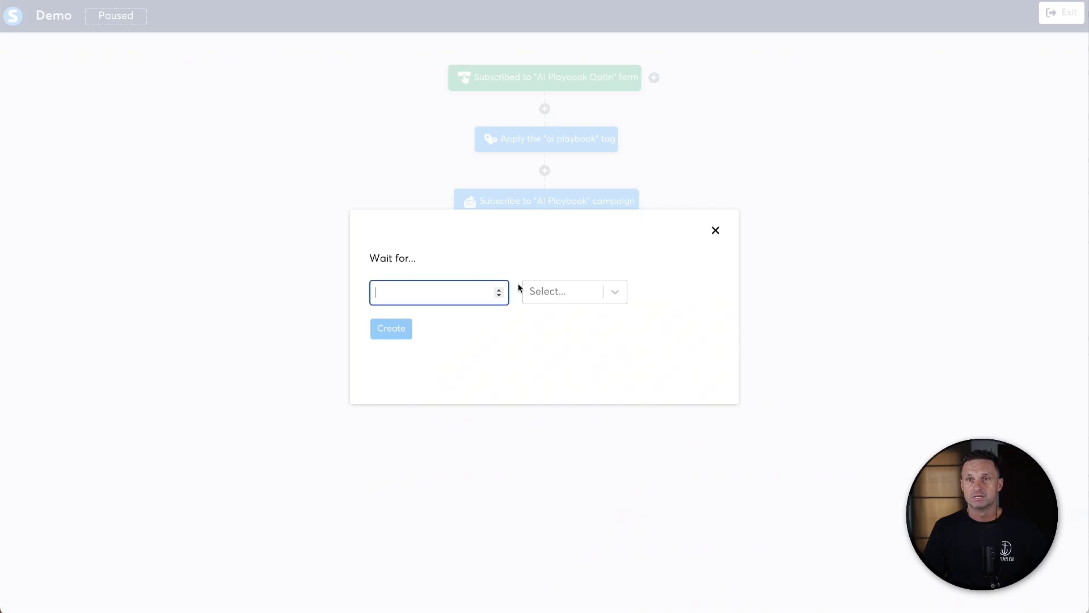
pyautogui.click(499, 291)
pyautogui.click(404, 329)
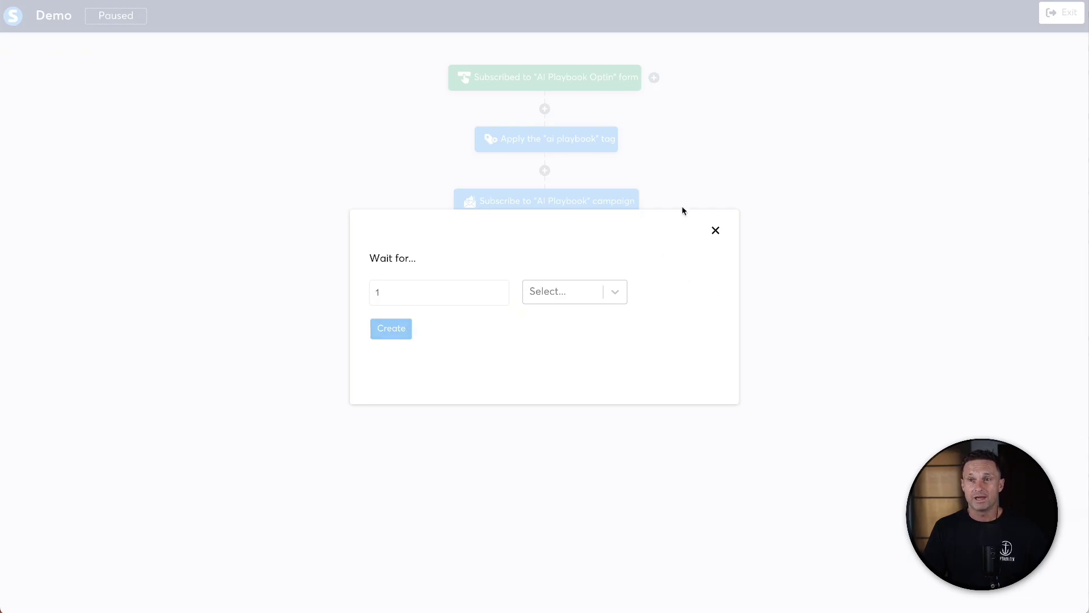
pyautogui.click(536, 295)
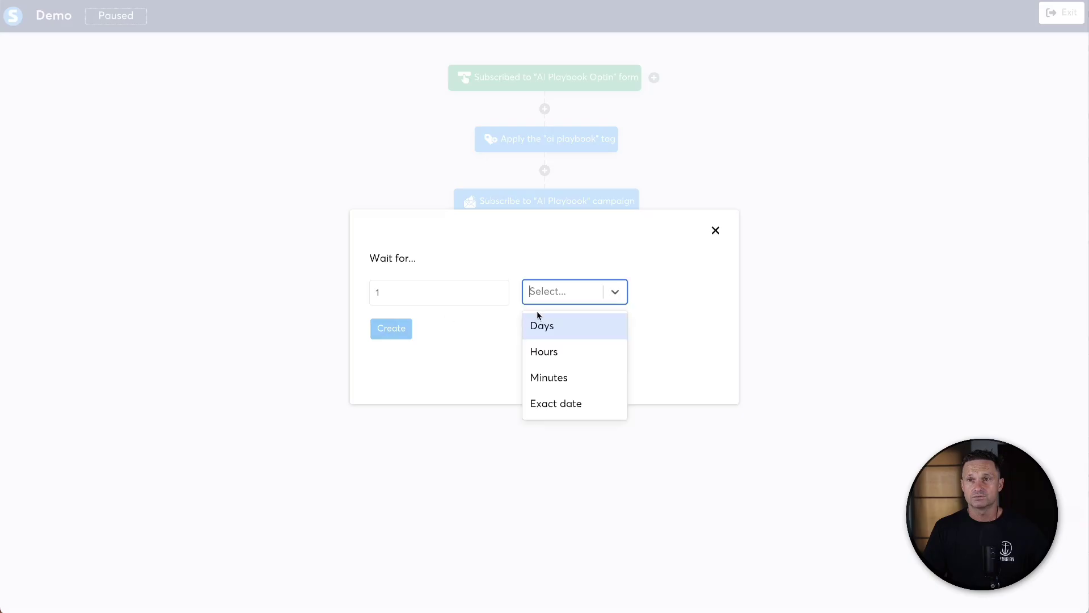
pyautogui.click(539, 350)
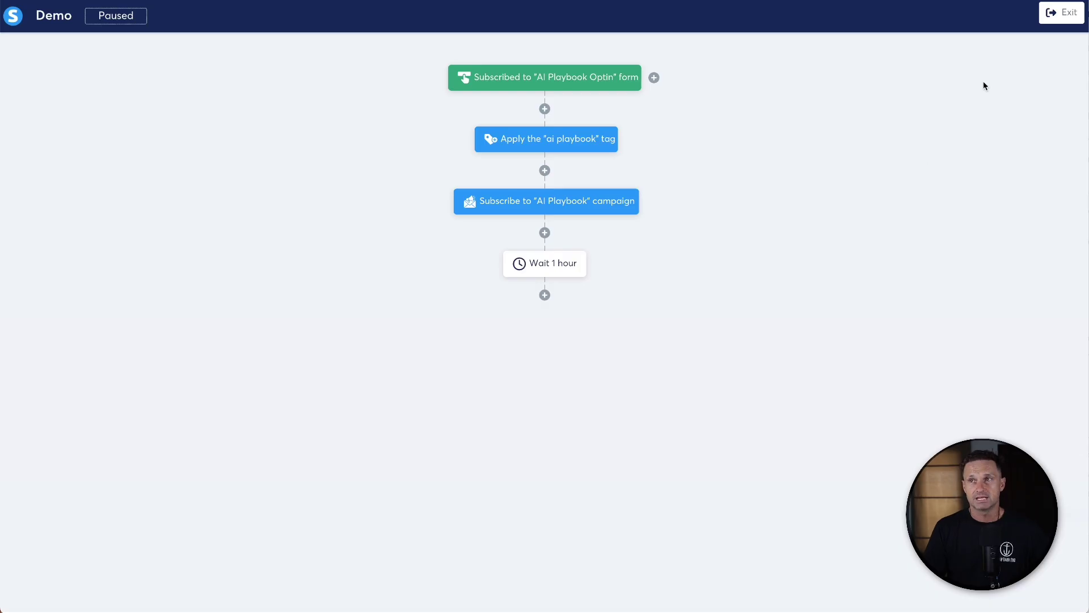
pyautogui.click(1065, 24)
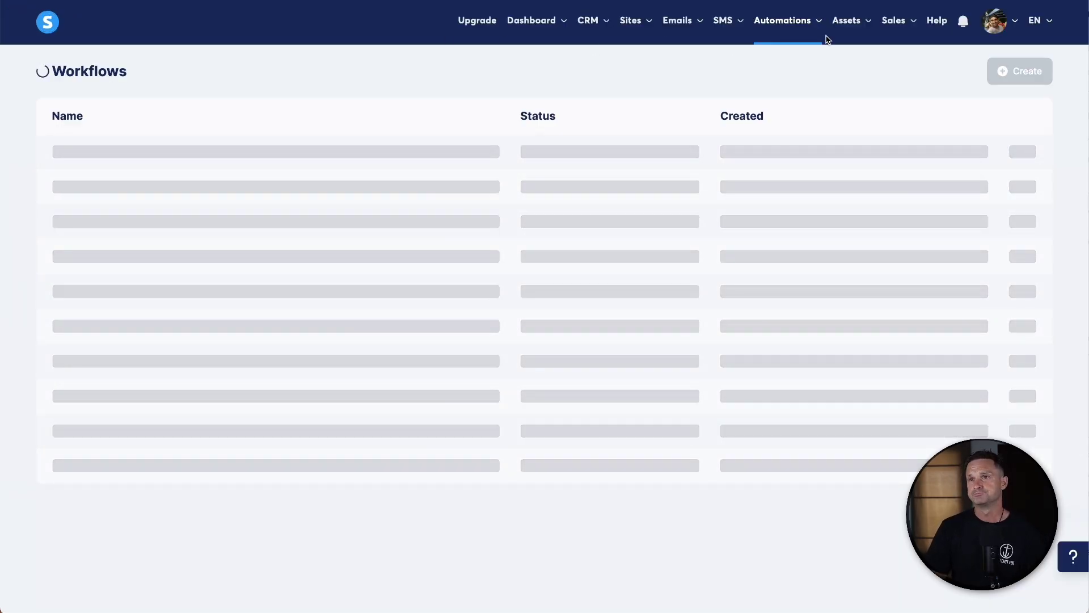
# - View the "First things first" lesson in Module 1 of the YouTube Demo course
pyautogui.moveTo(835, 33)
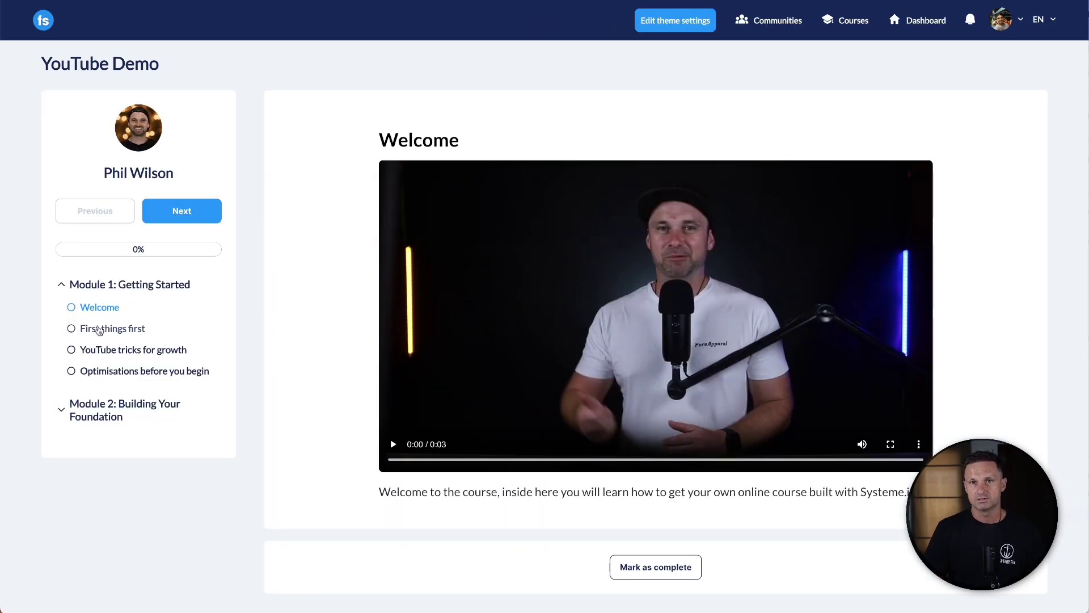
pyautogui.click(122, 329)
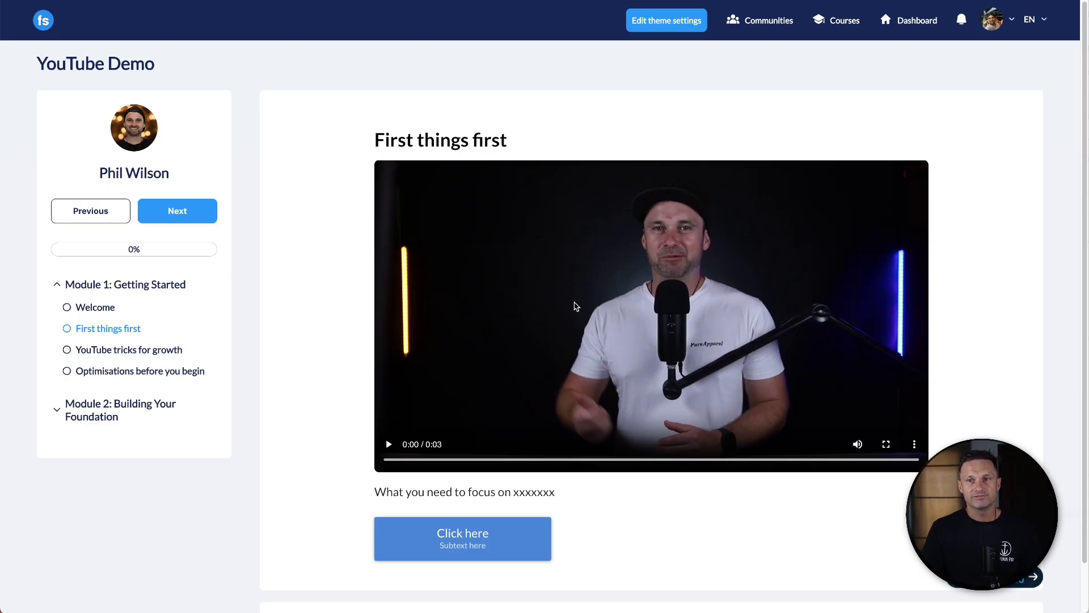
# - Check the browser's save options for the video in the "First things first" lesson
pyautogui.rightClick(516, 228)
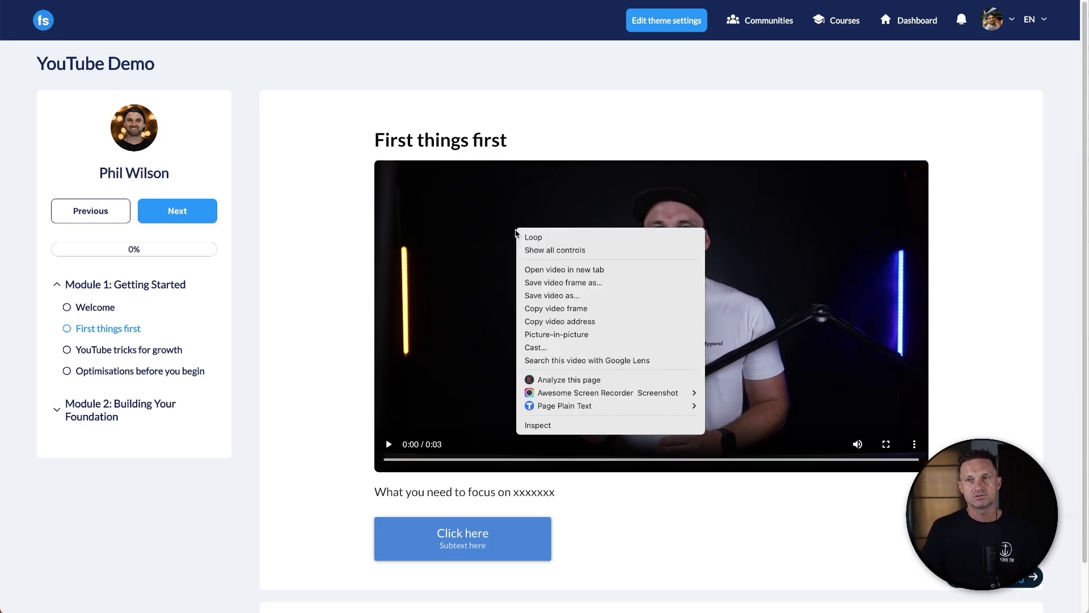
pyautogui.click(374, 295)
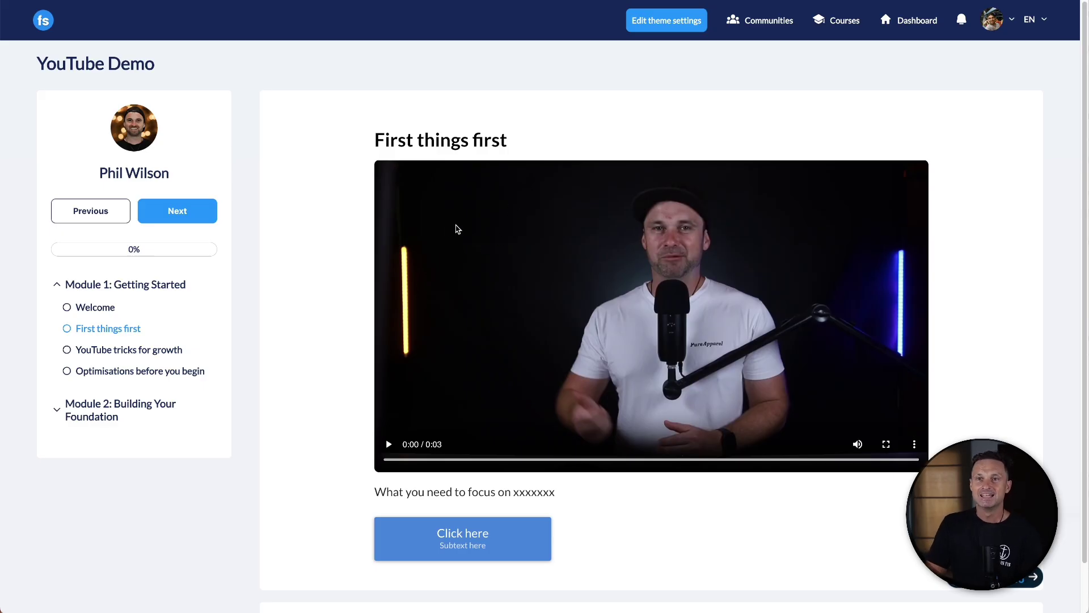
pyautogui.rightClick(444, 215)
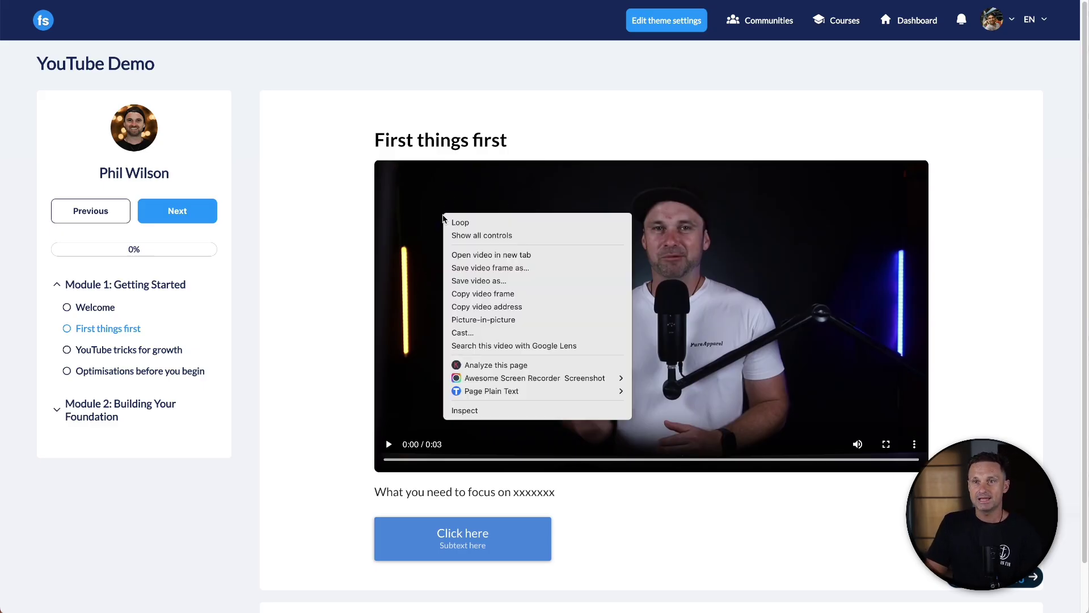
pyautogui.click(511, 281)
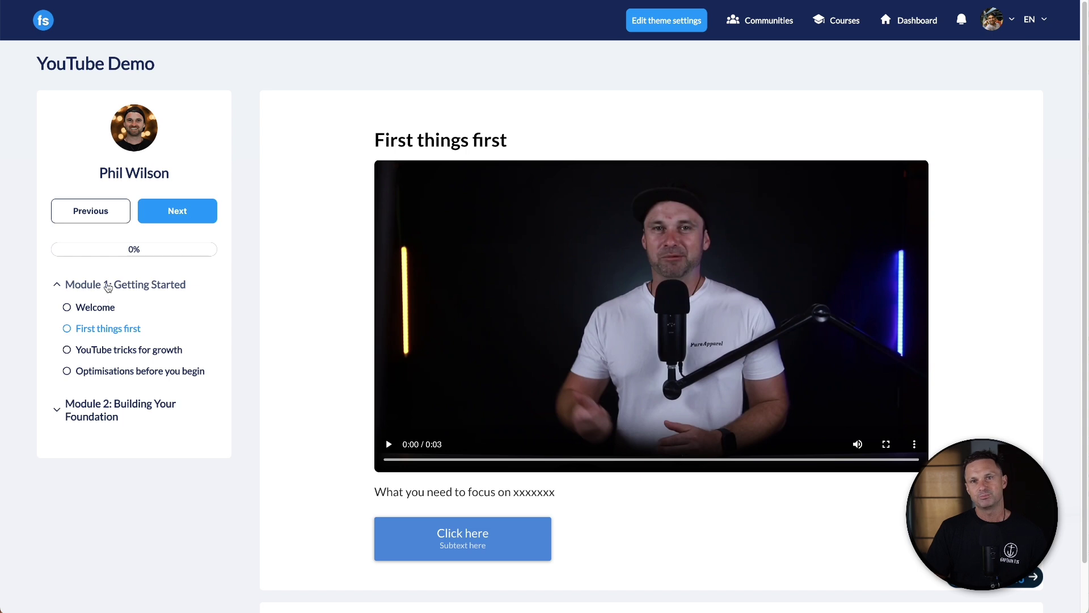
# - Open the "YouTube tricks for growth" lesson and look through the page elements available in the lesson editor
pyautogui.click(115, 347)
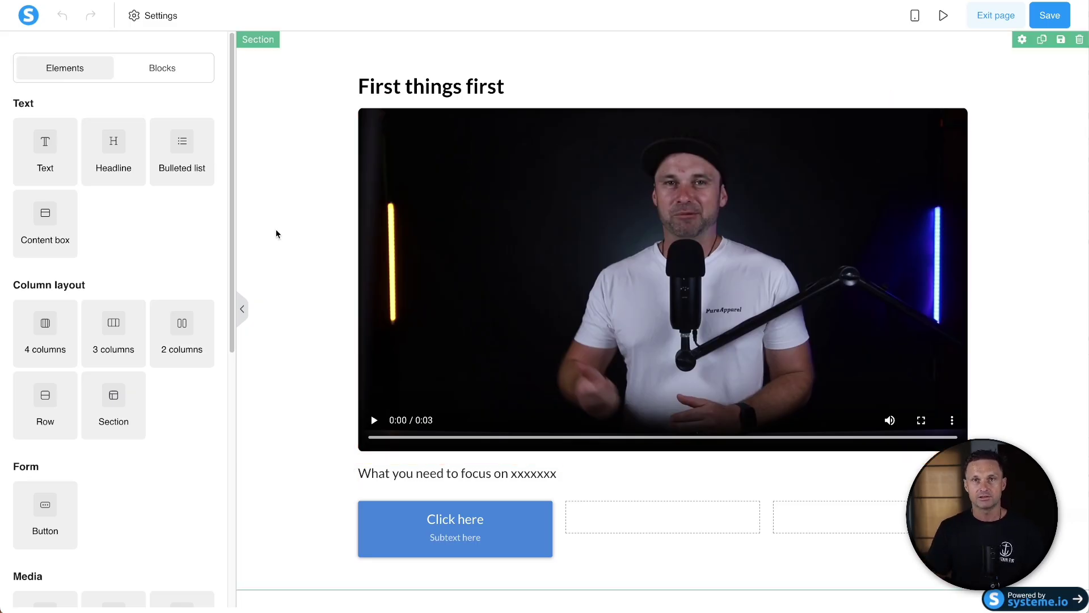
pyautogui.scroll(-8, 112, 109)
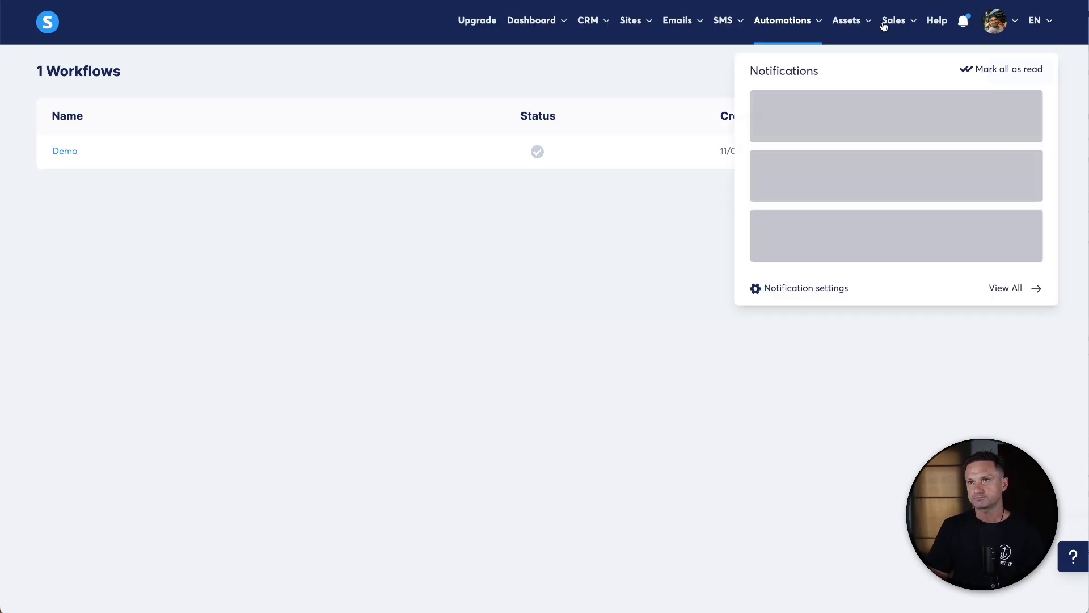
# - Open the communities list, examine the Community Demo entry and look over the sales options
pyautogui.moveTo(859, 31)
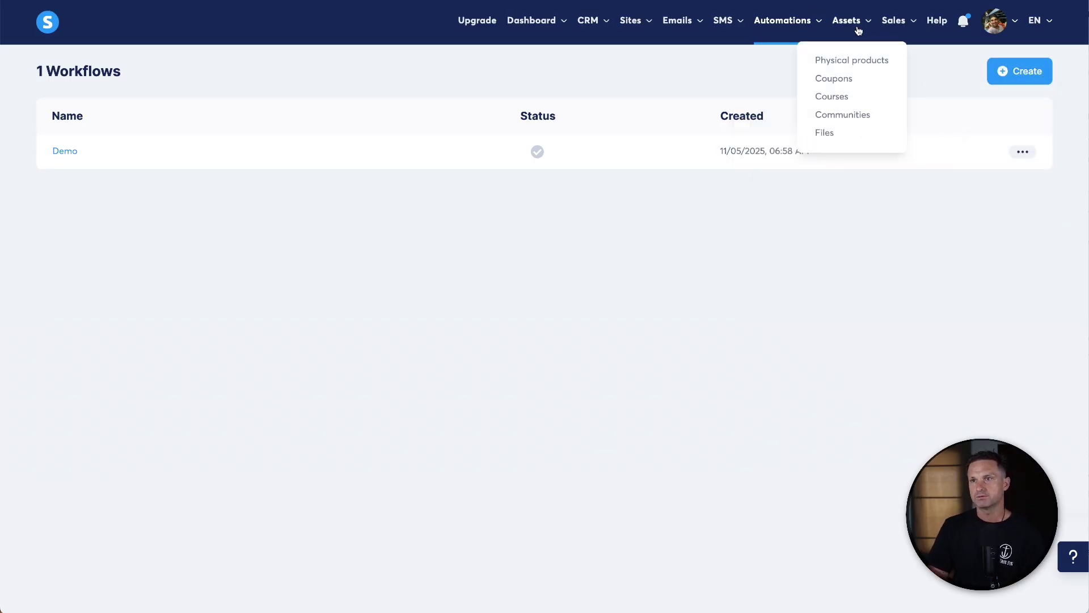
pyautogui.click(845, 116)
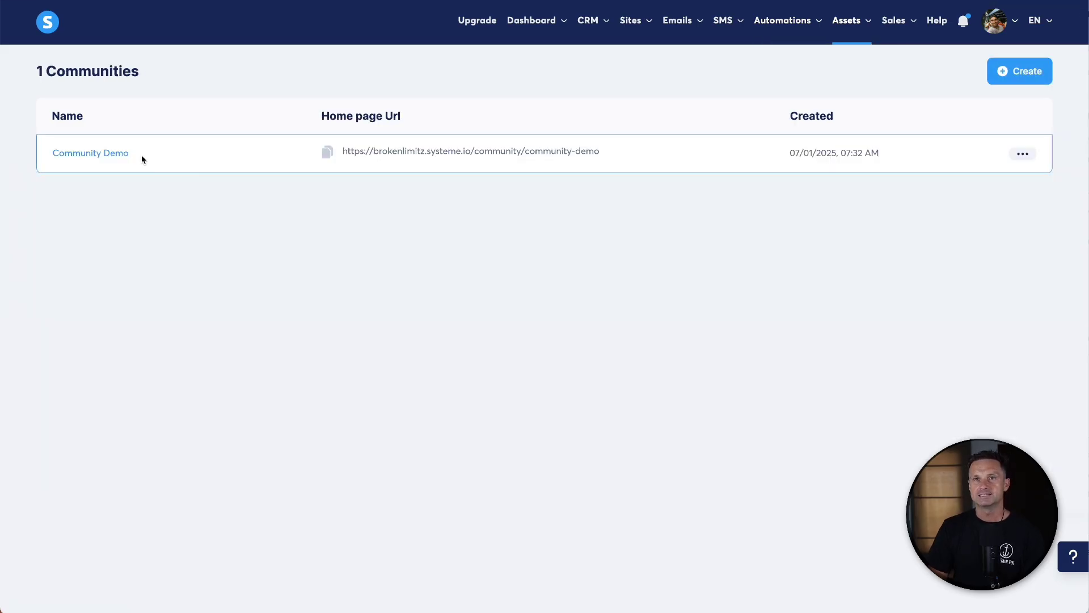
pyautogui.rightClick(56, 153)
pyautogui.click(103, 161)
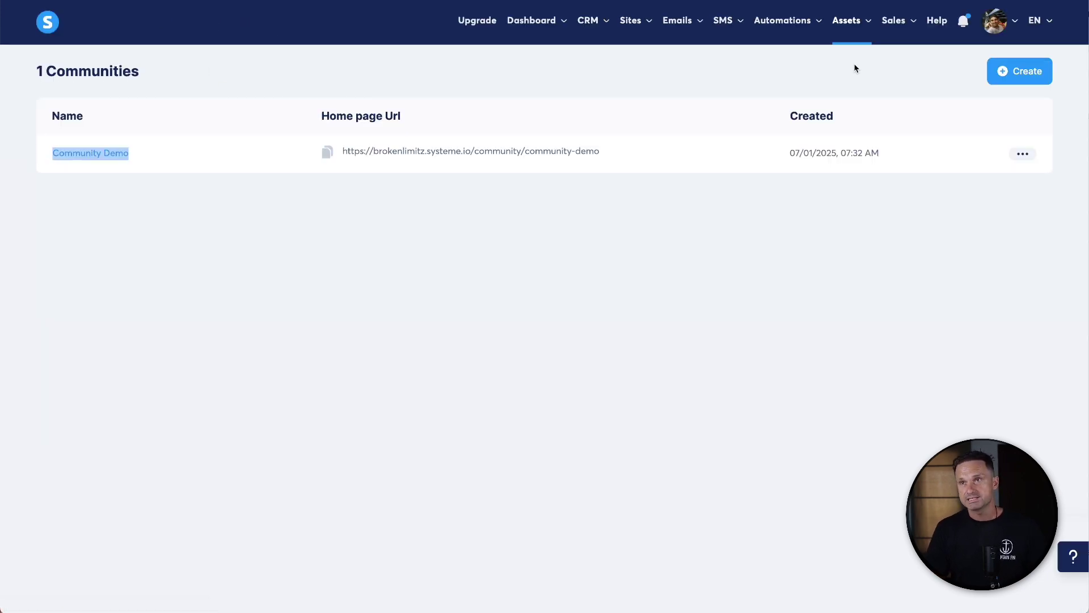
pyautogui.moveTo(893, 22)
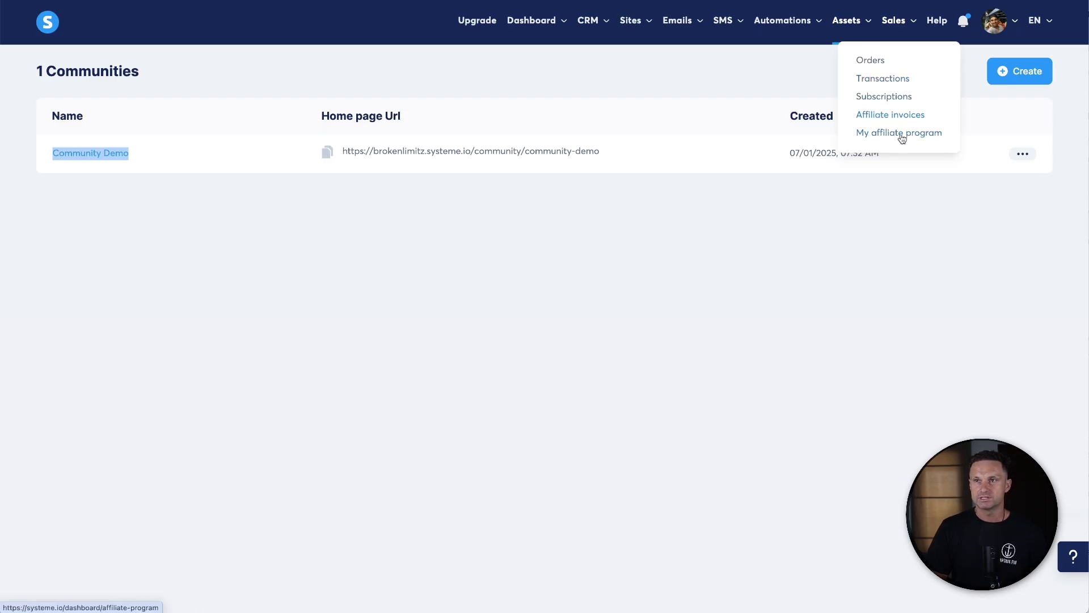
pyautogui.moveTo(996, 23)
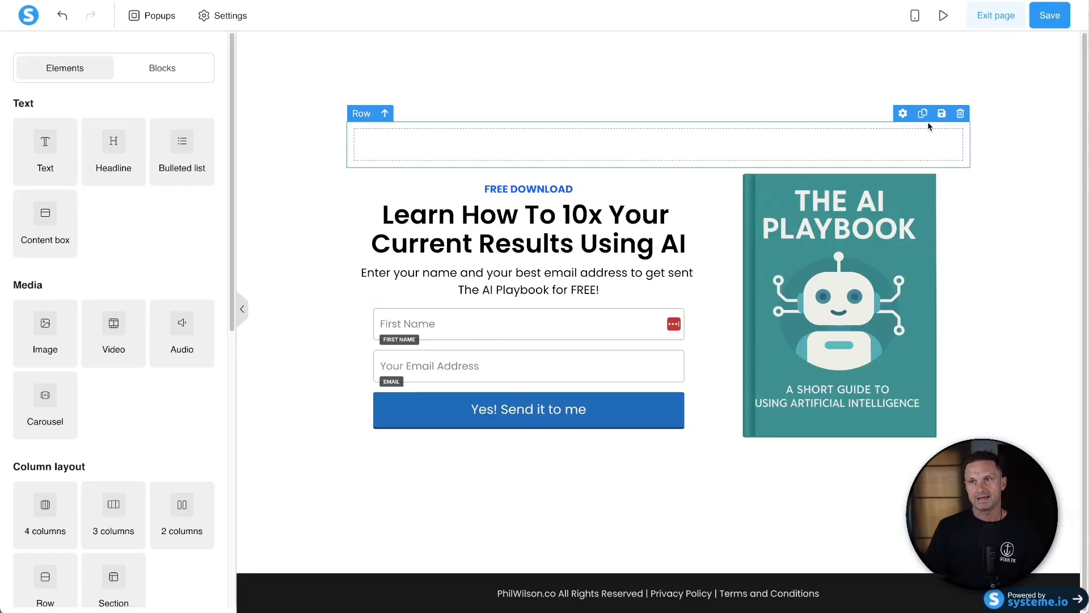
# - Delete the empty row above the opt-in headline and look through the input types offered for the First Name field
pyautogui.click(961, 113)
pyautogui.click(641, 40)
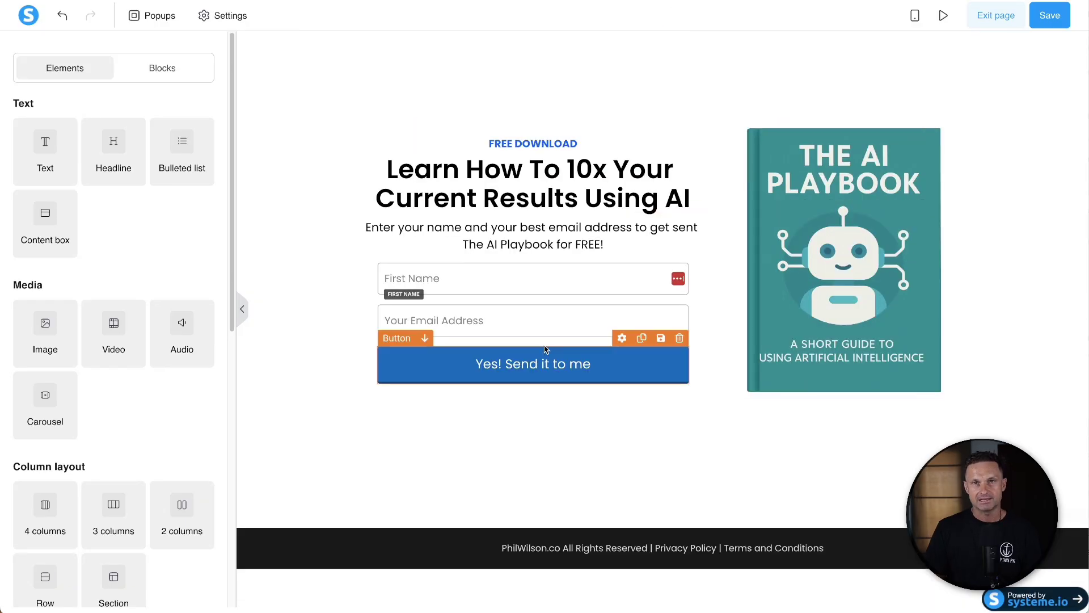
pyautogui.click(463, 271)
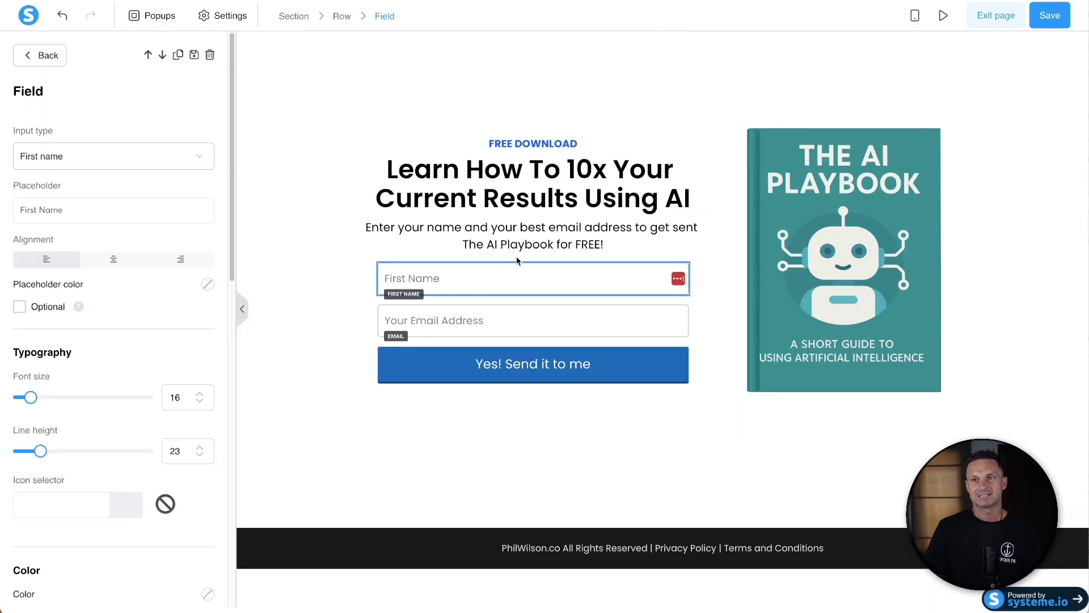
pyautogui.click(182, 162)
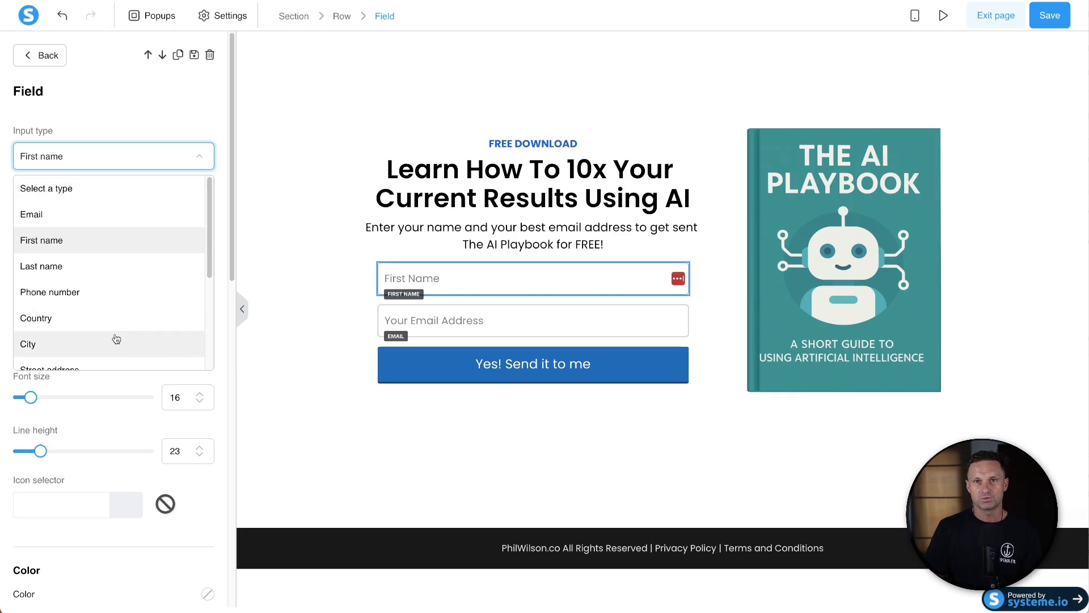
pyautogui.scroll(-3, 116, 339)
pyautogui.scroll(3, 107, 253)
pyautogui.click(416, 97)
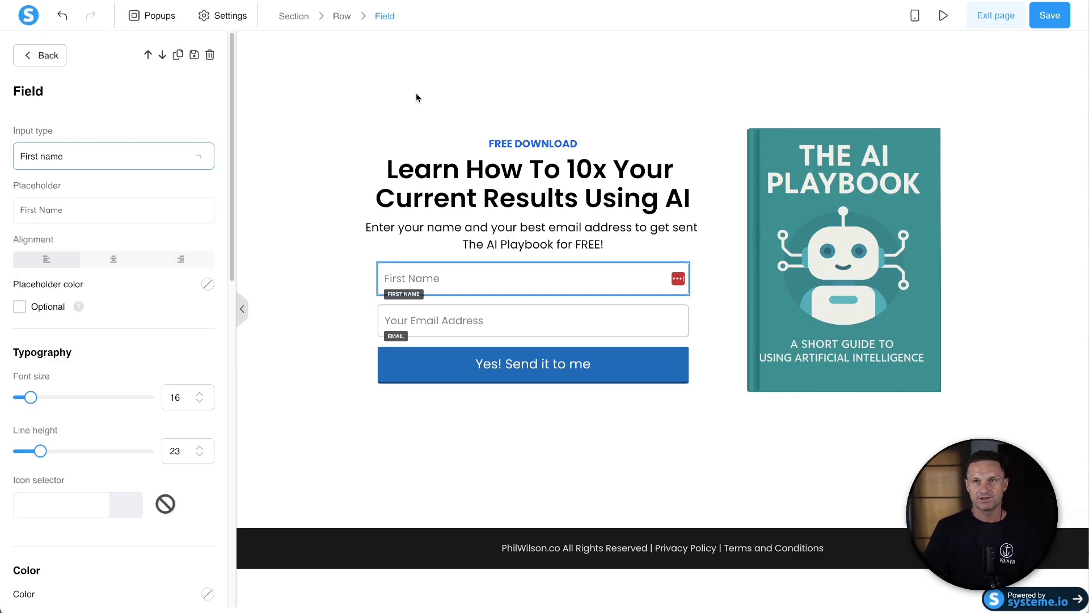
pyautogui.click(417, 98)
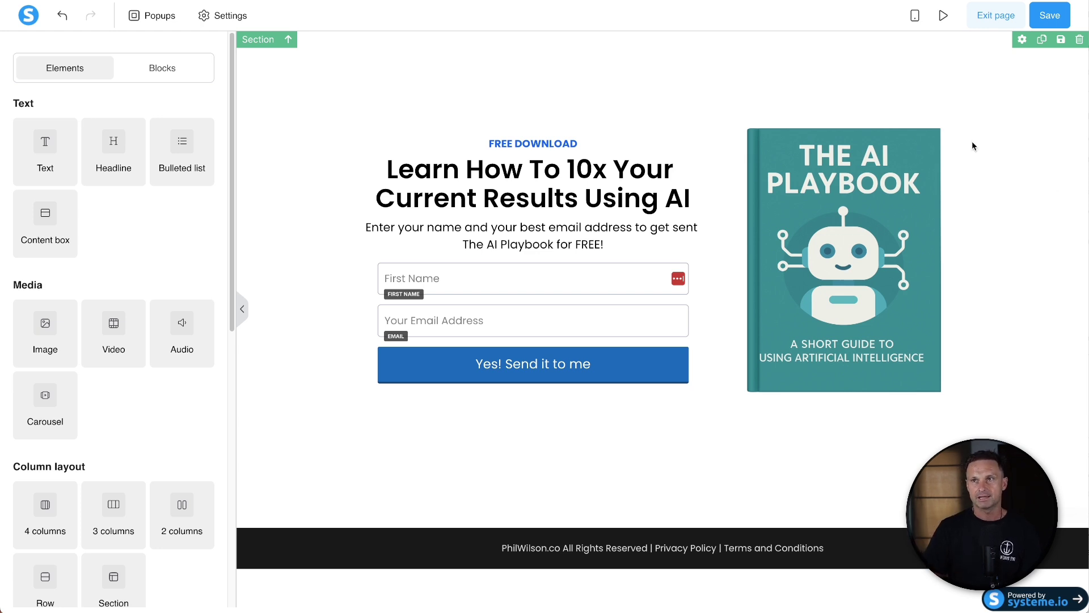
# - Check the opt-in page in mobile view and exit the page editor
pyautogui.click(915, 15)
pyautogui.click(1002, 22)
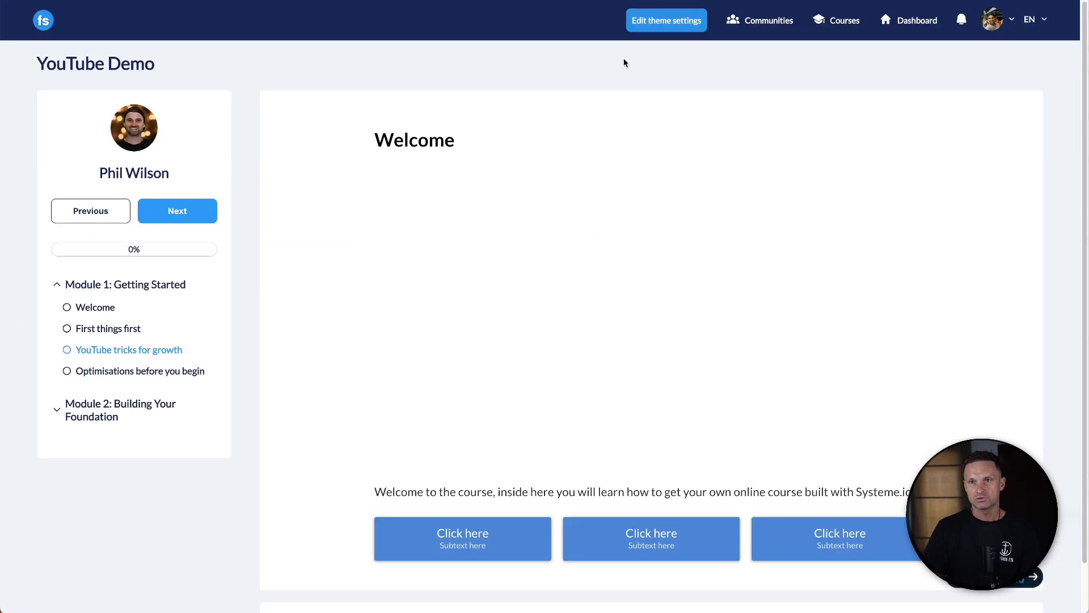
# - Look over the "YouTube tricks for growth" lesson page and return to the "First things first" lesson
pyautogui.scroll(-1, 522, 273)
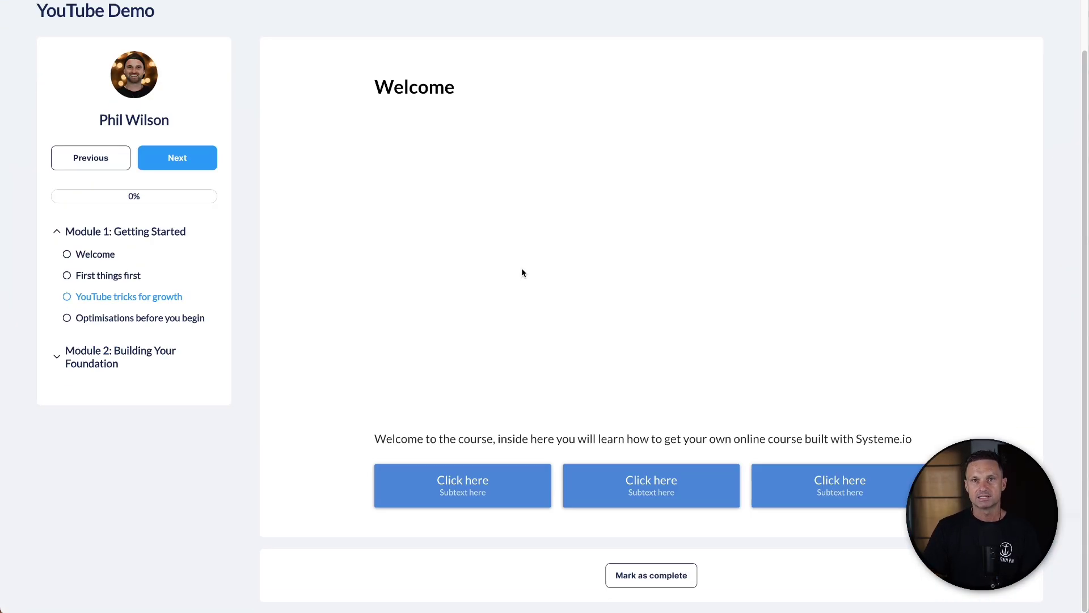
pyautogui.click(128, 276)
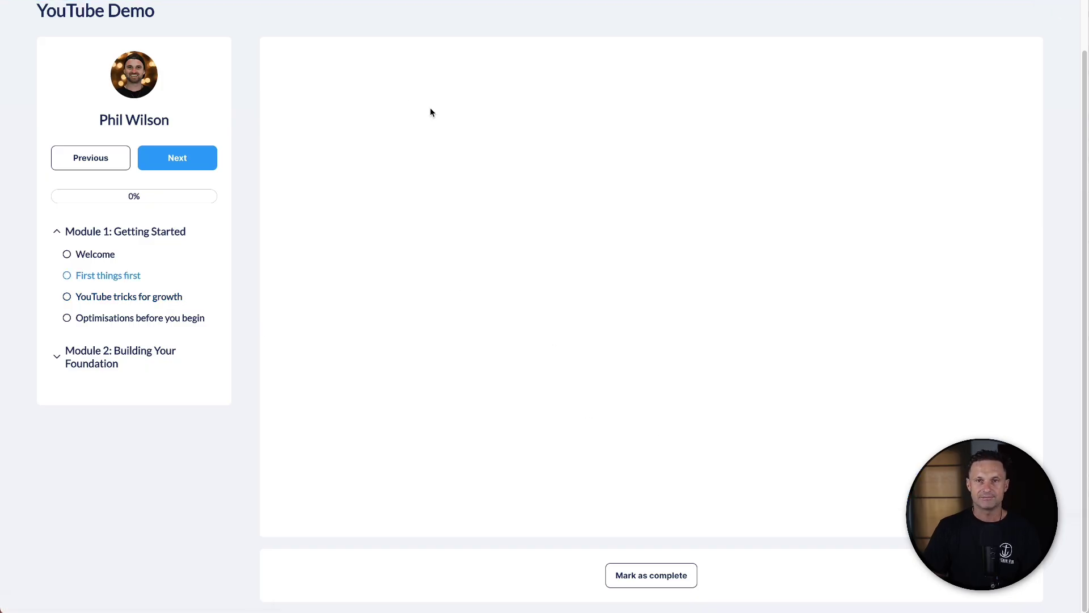
pyautogui.scroll(1, 533, 379)
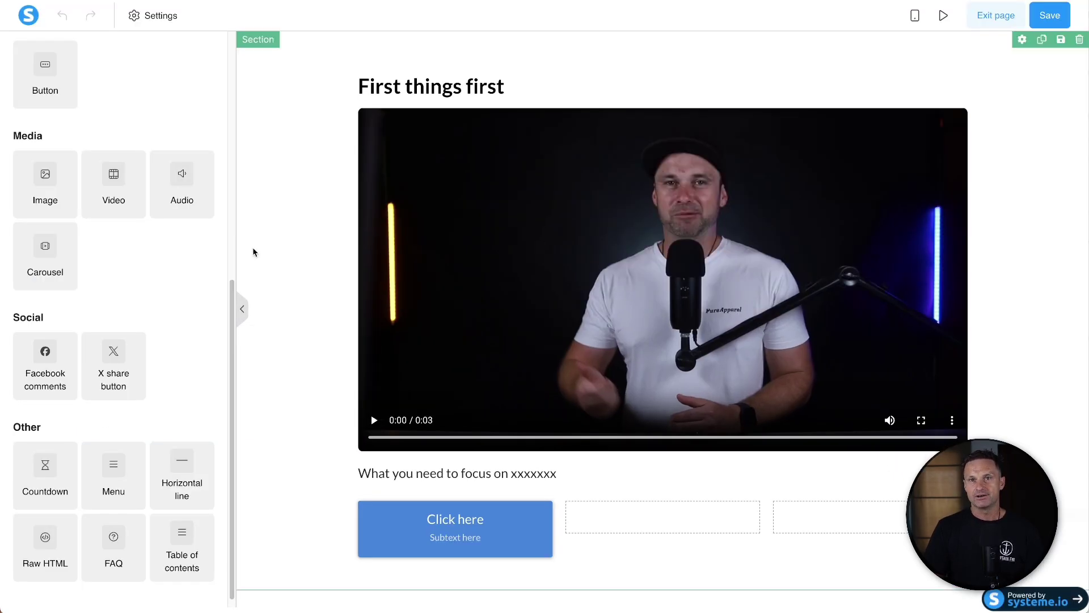
# - Exit the lesson editor and view the account's custom domains and email settings
pyautogui.click(995, 30)
pyautogui.moveTo(999, 36)
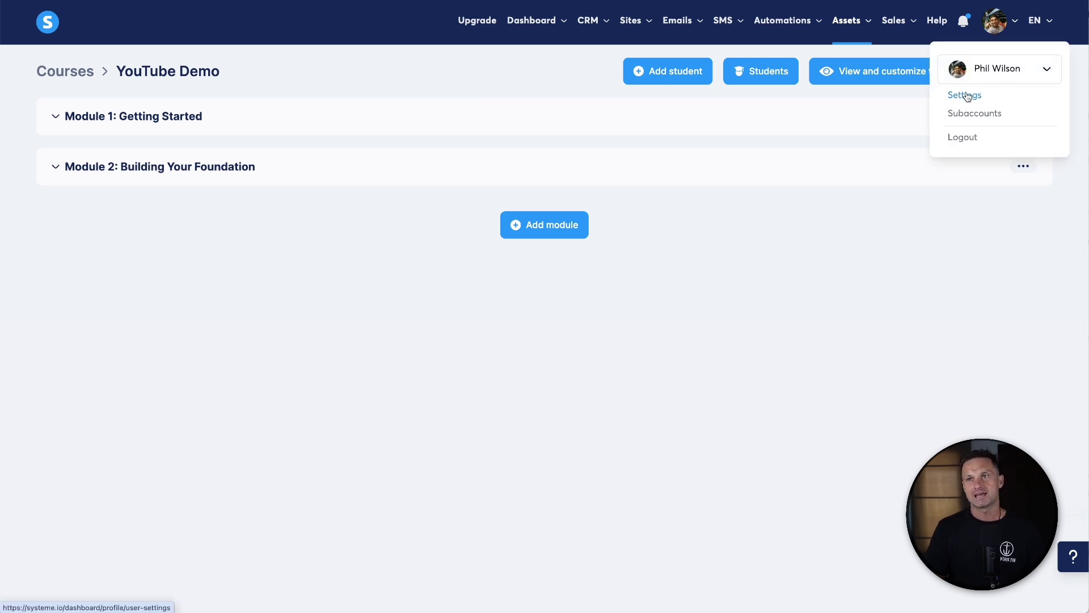
pyautogui.click(965, 94)
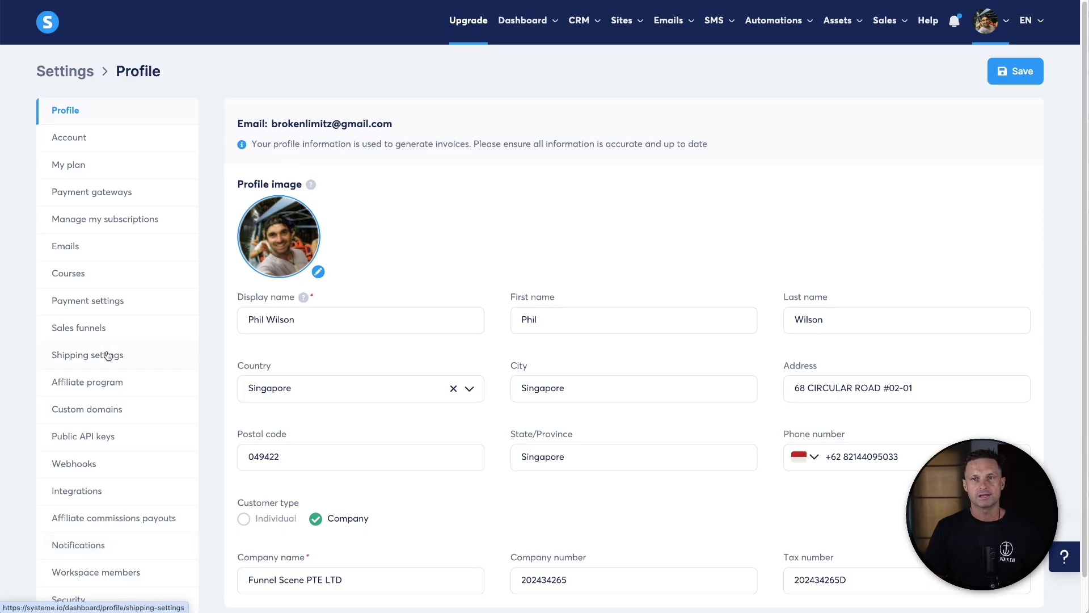
pyautogui.click(114, 409)
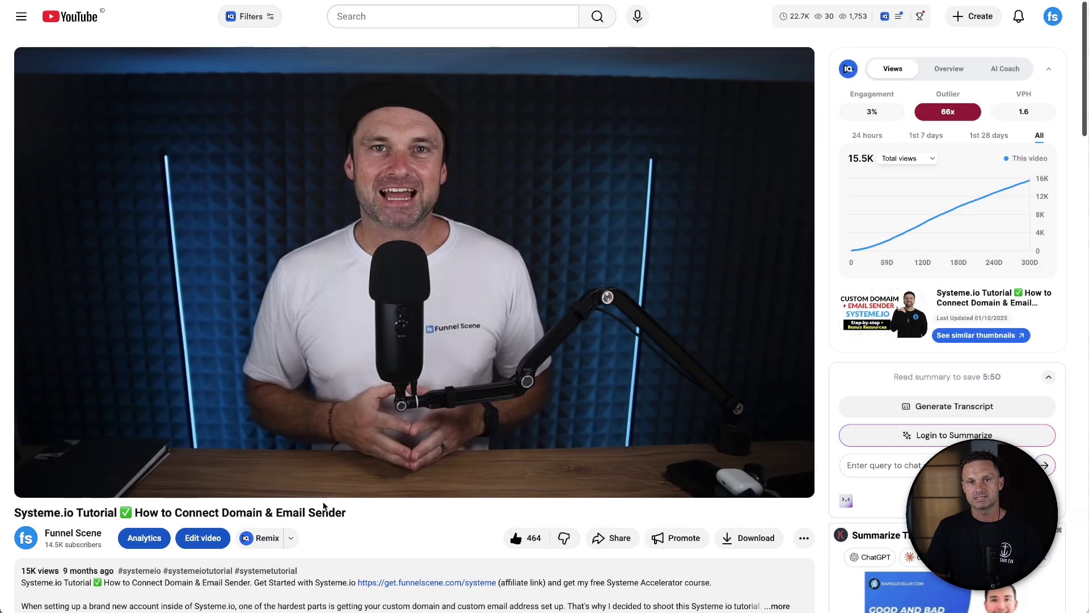
pyautogui.moveTo(160, 568)
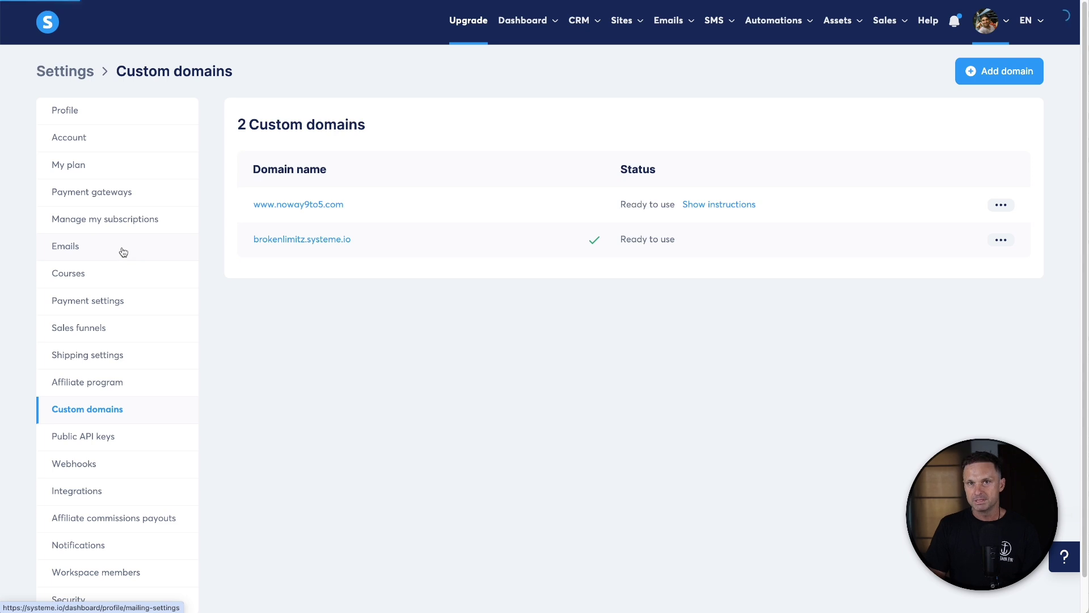
pyautogui.click(102, 239)
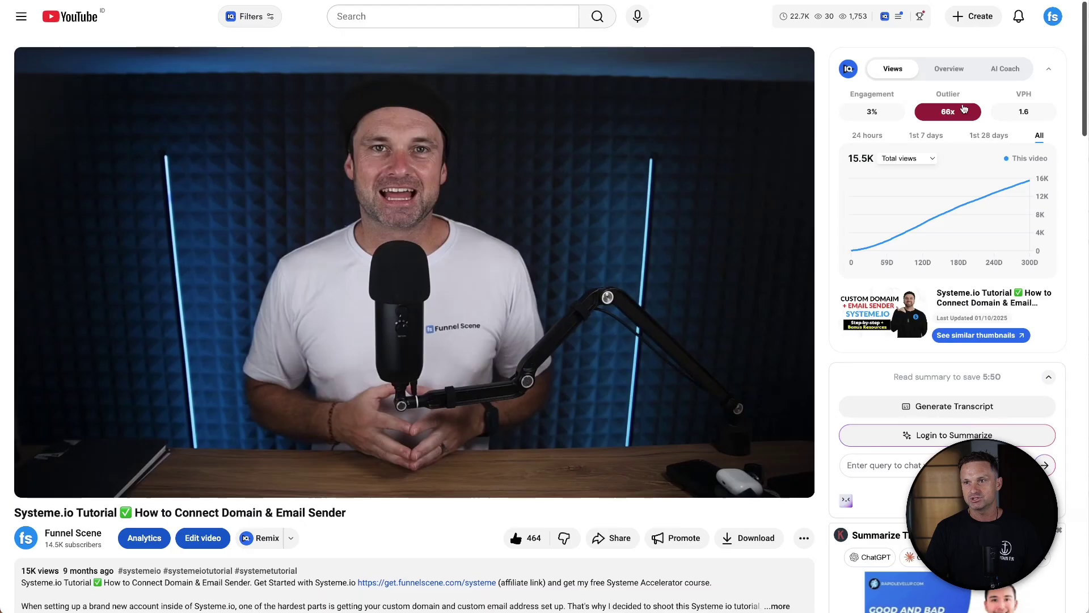
# - Open the "Systeme.io CAA Error Fix" video from the YouTube suggestions, skip its ad and pause playback
pyautogui.scroll(-20, 964, 109)
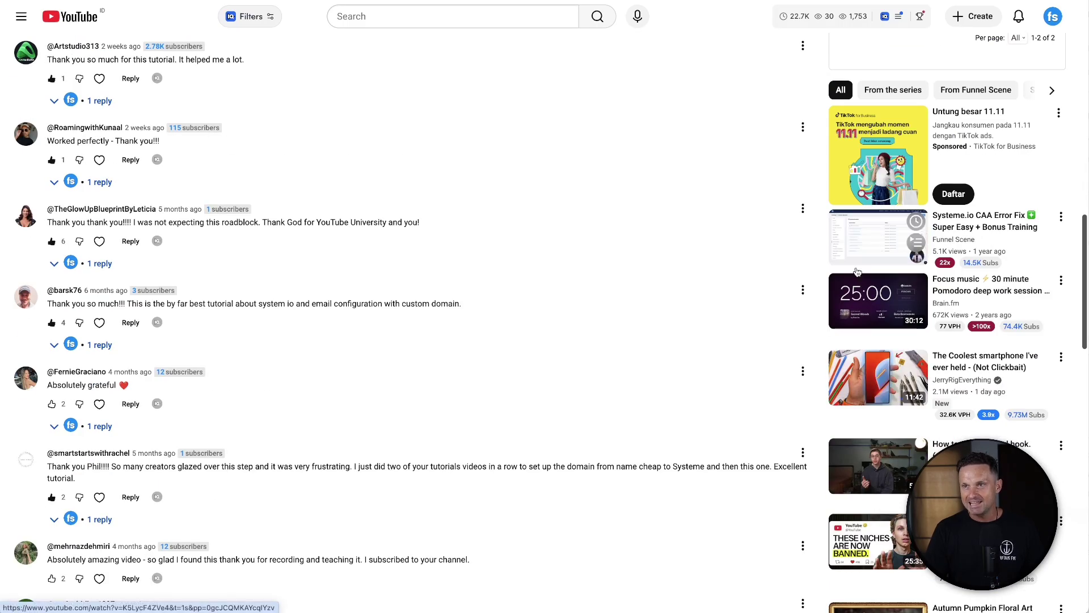
pyautogui.click(925, 262)
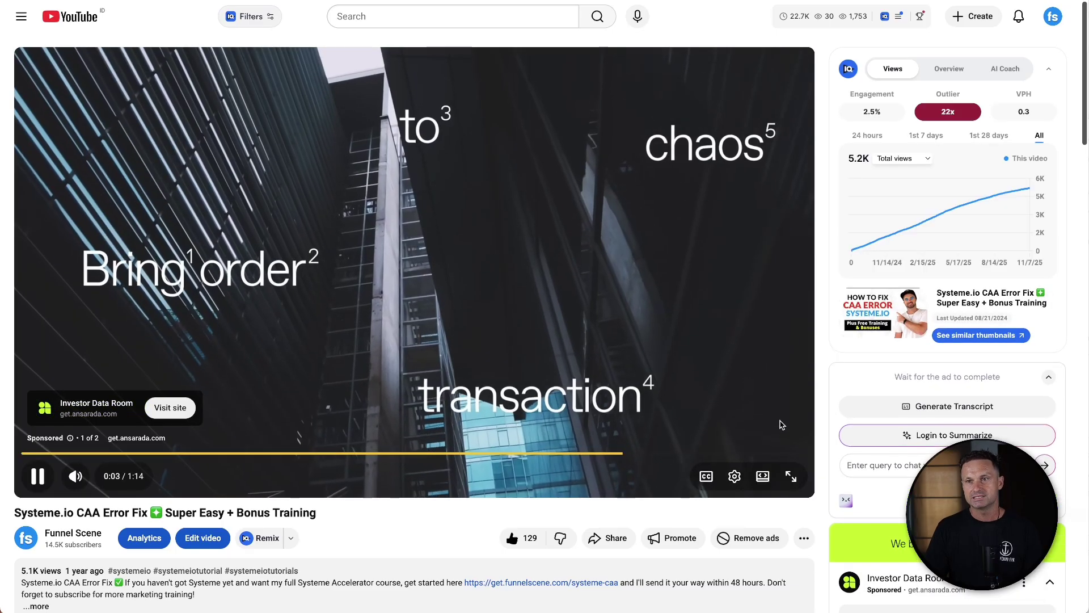
pyautogui.click(778, 436)
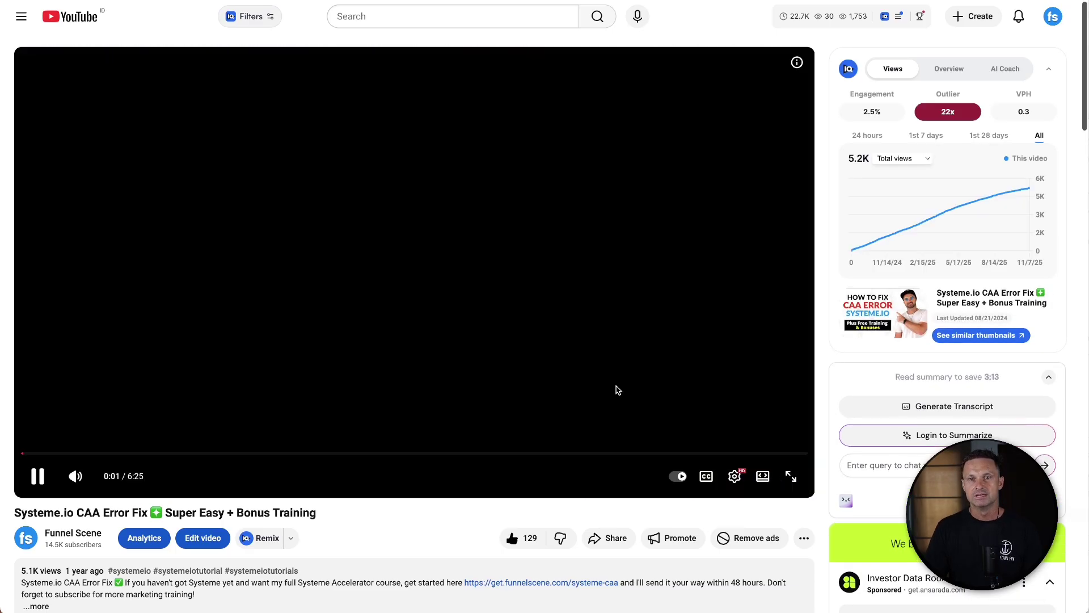
pyautogui.click(38, 476)
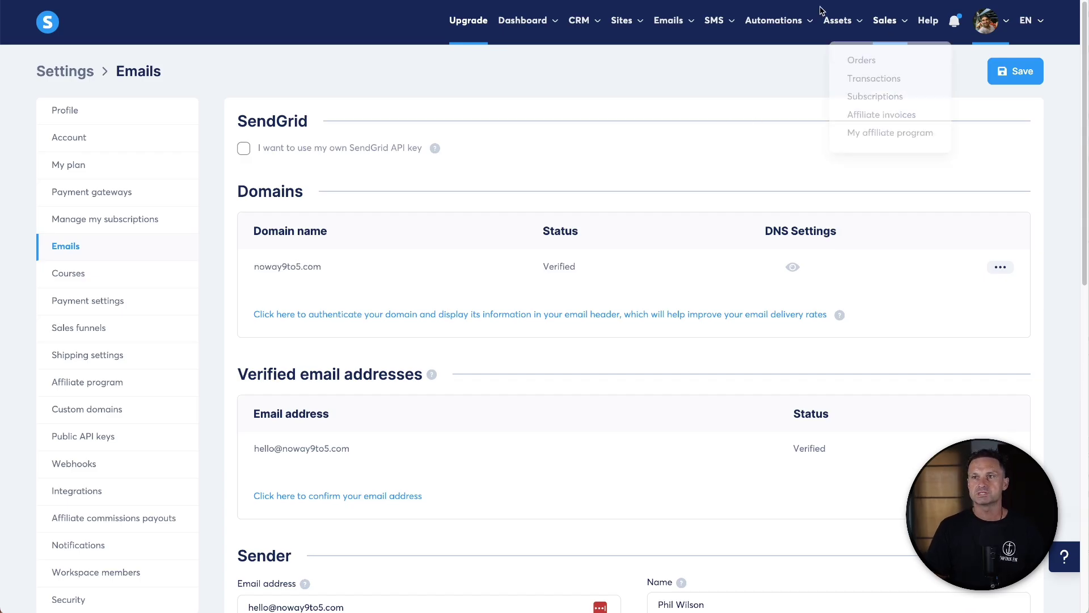
# - Leave the email settings and open the account's main dashboard
pyautogui.moveTo(840, 21)
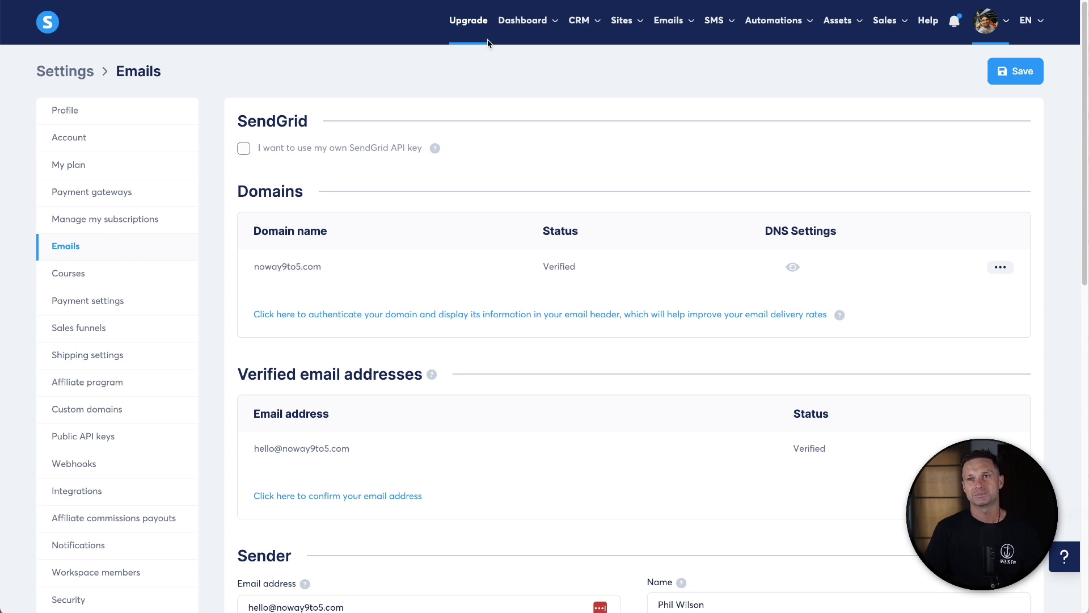
pyautogui.moveTo(519, 22)
pyautogui.click(526, 61)
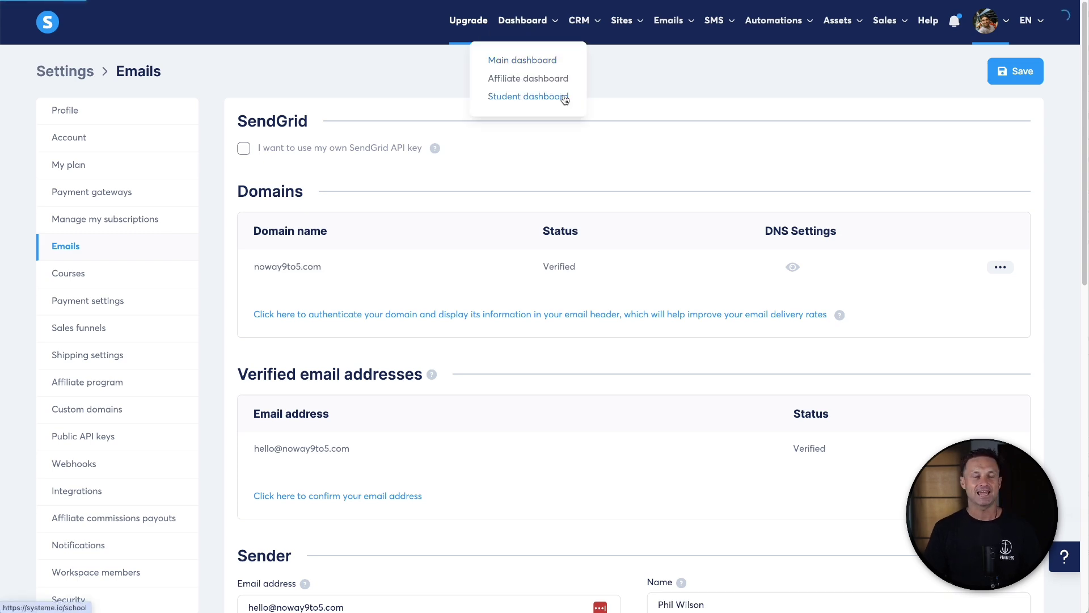